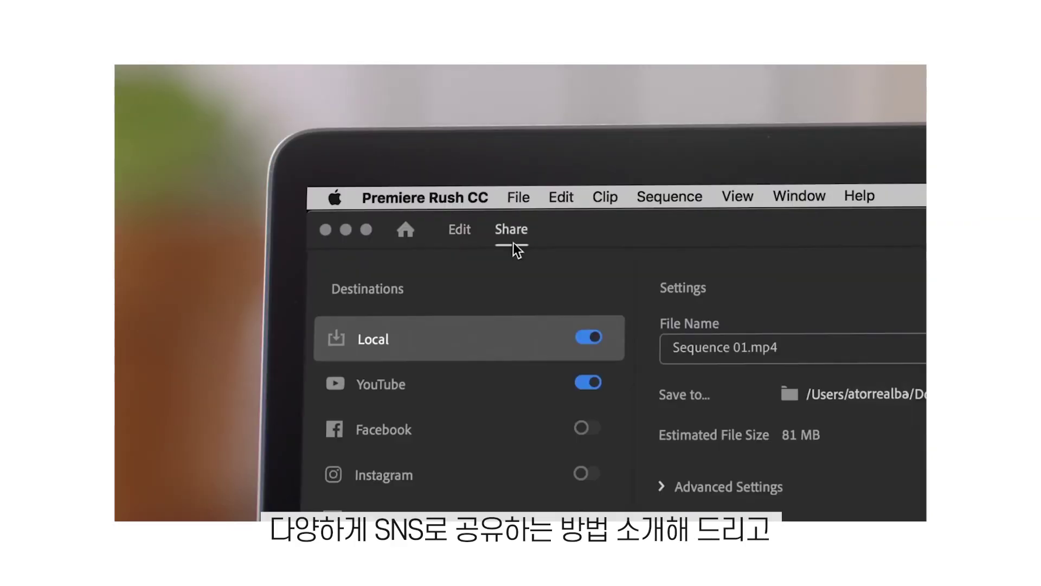
Launch Premiere Rush to the Projects screen showing the 서울숲 나들이 and 판다 먹방 thumbnails
{"action": "type", "text": "mer Vibes"}
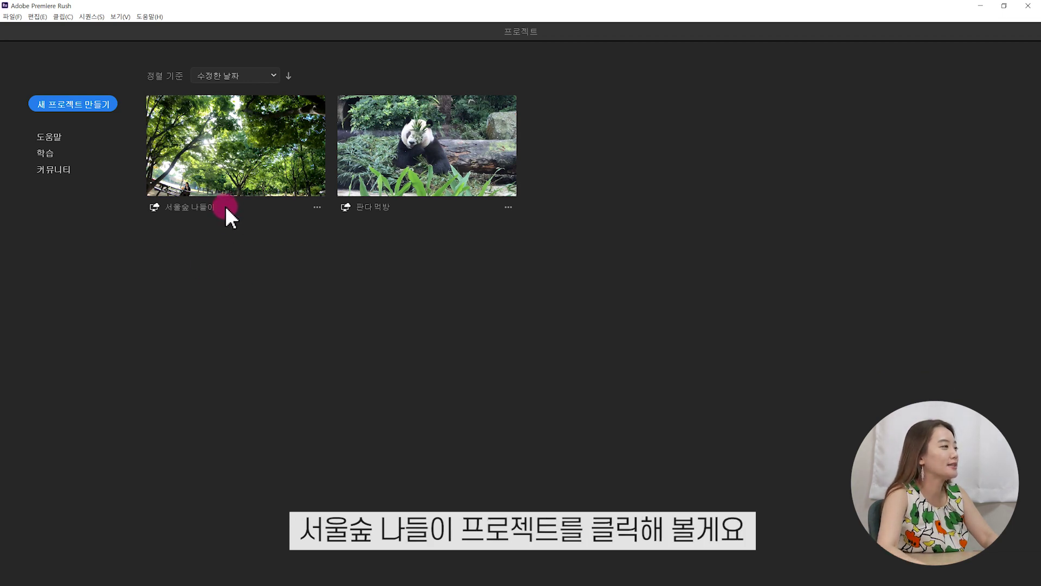
Open the 서울숲 나들이 project and browse media from the 바탕 화면 (Desktop) location
{"action": "left_click", "coordinate": [224, 163]}
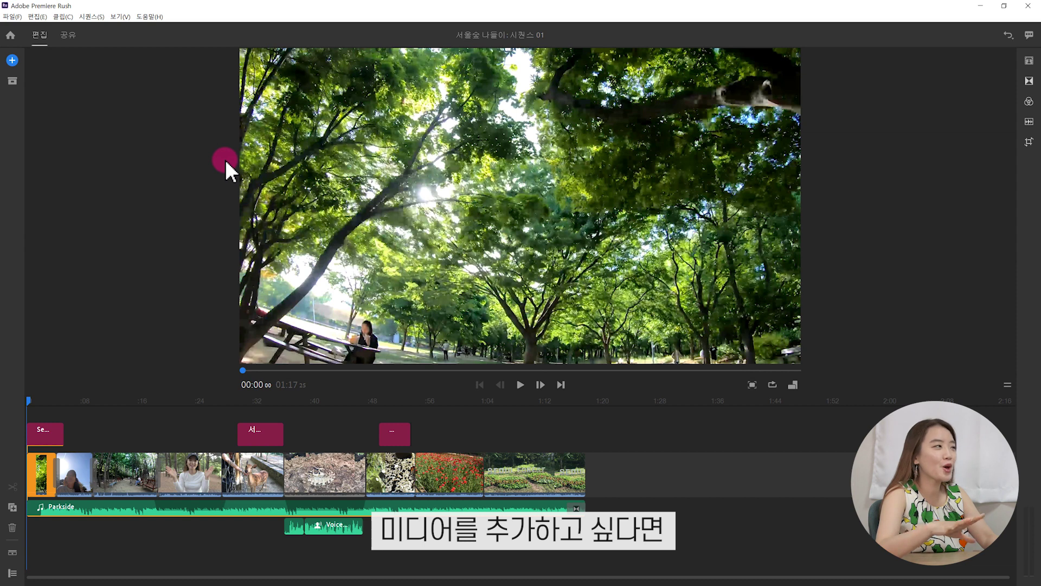
{"action": "left_click", "coordinate": [12, 61]}
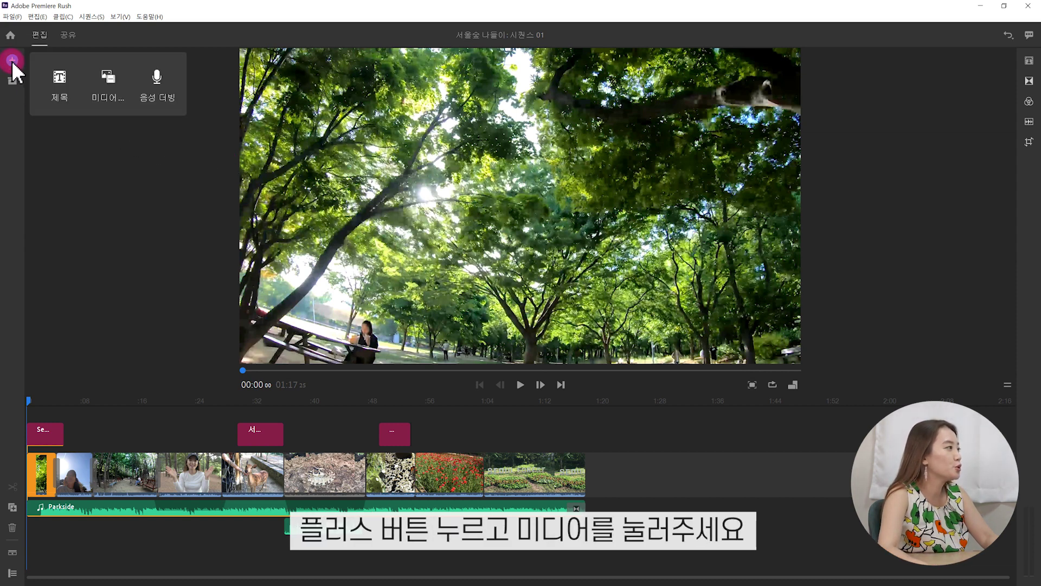
{"action": "left_click", "coordinate": [110, 82]}
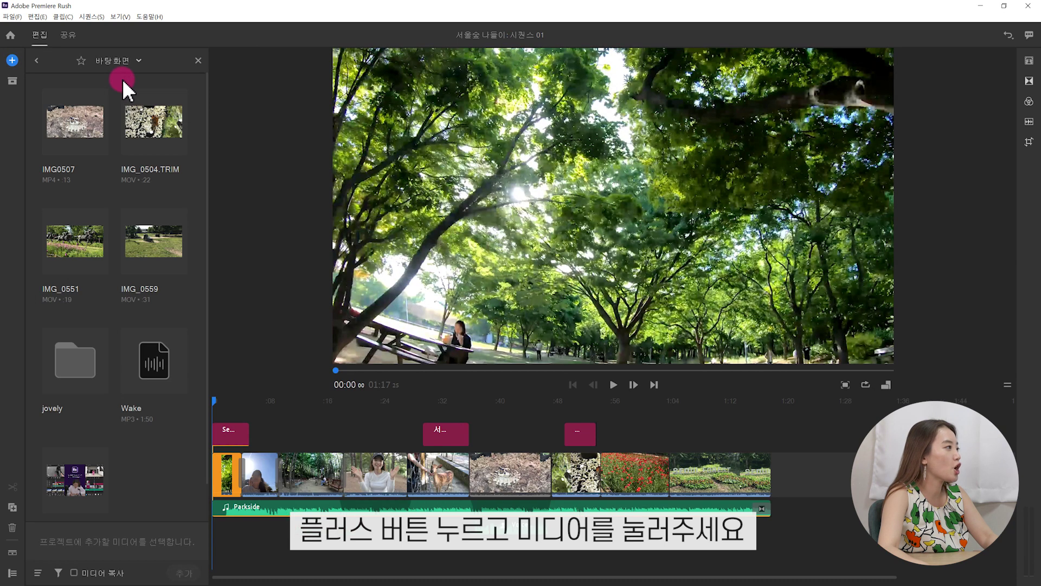
{"action": "left_click", "coordinate": [125, 61]}
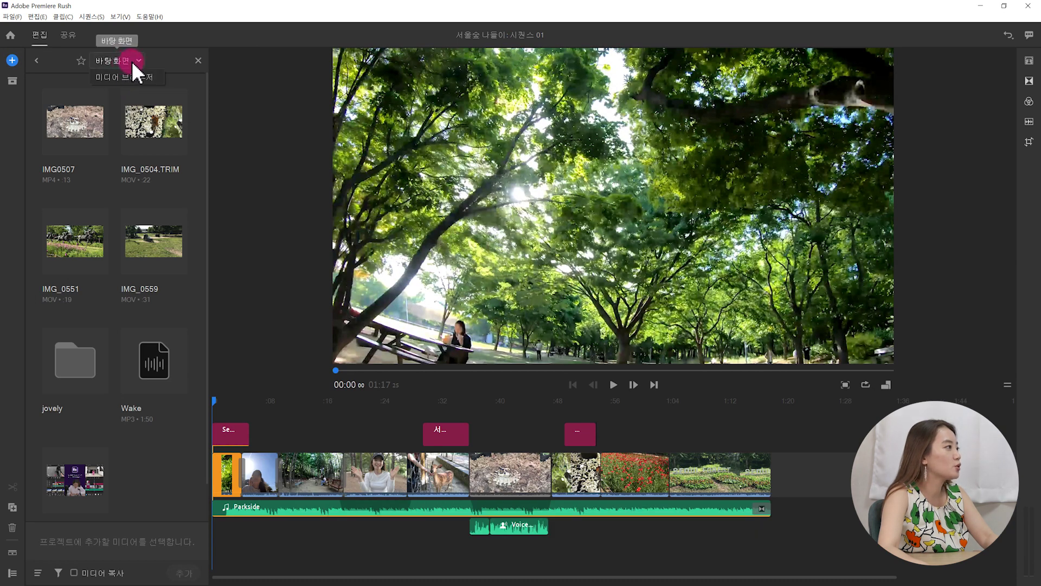
{"action": "left_click", "coordinate": [126, 79]}
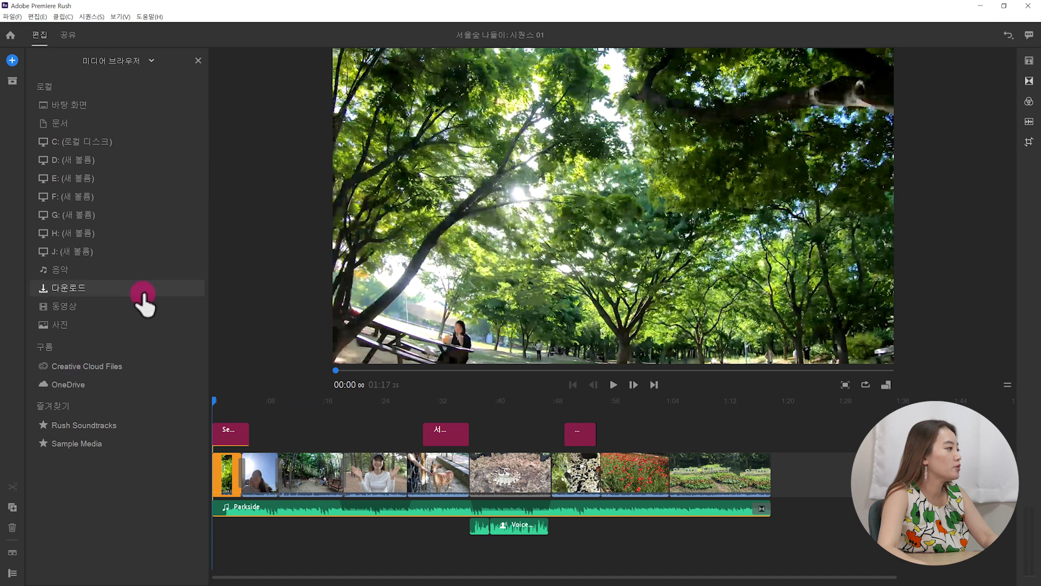
{"action": "left_click", "coordinate": [120, 104]}
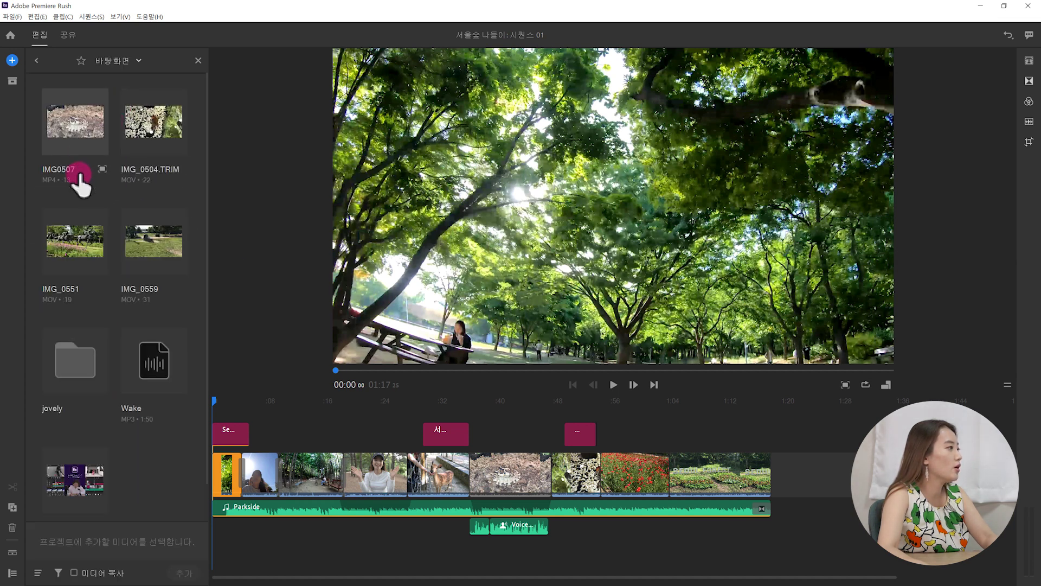
Leave only IMG_0551 selected among the Desktop clips and preview it for trimming
{"action": "left_click", "coordinate": [76, 246]}
{"action": "left_click", "coordinate": [148, 236]}
{"action": "left_click", "coordinate": [77, 133]}
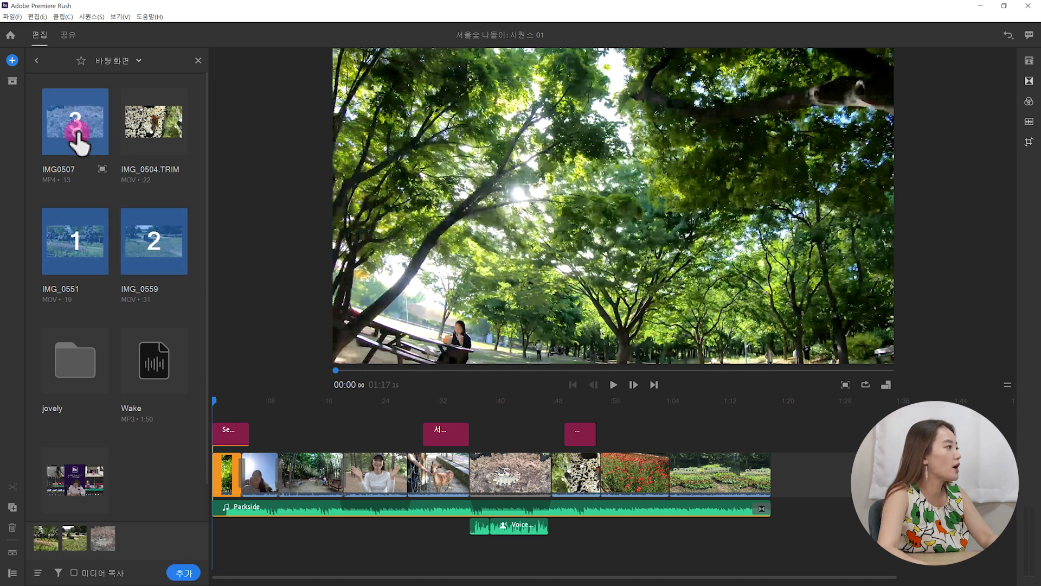
{"action": "left_click", "coordinate": [153, 130]}
{"action": "left_click", "coordinate": [155, 136]}
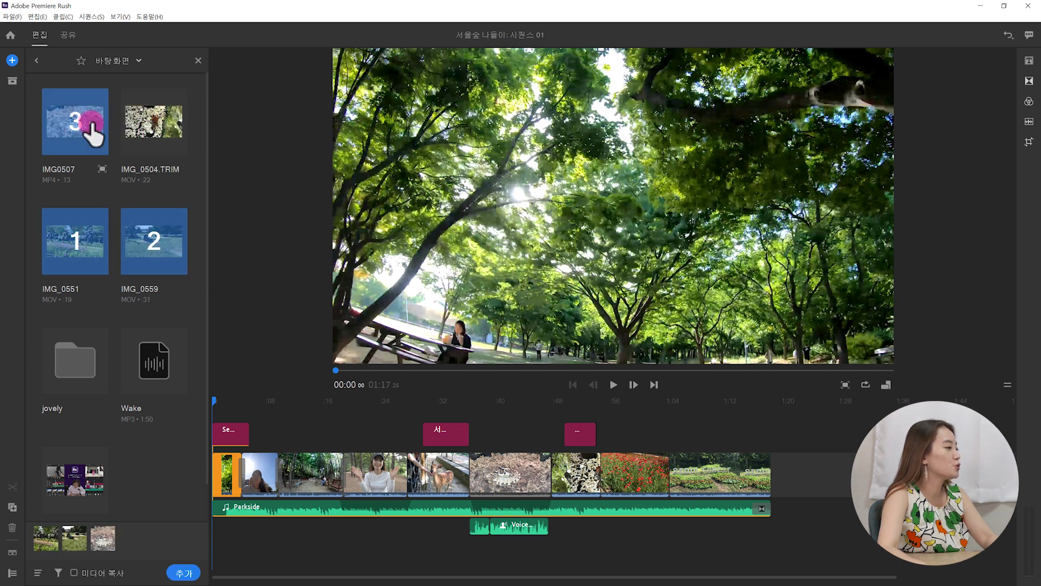
{"action": "left_click", "coordinate": [77, 120]}
{"action": "left_click", "coordinate": [147, 238]}
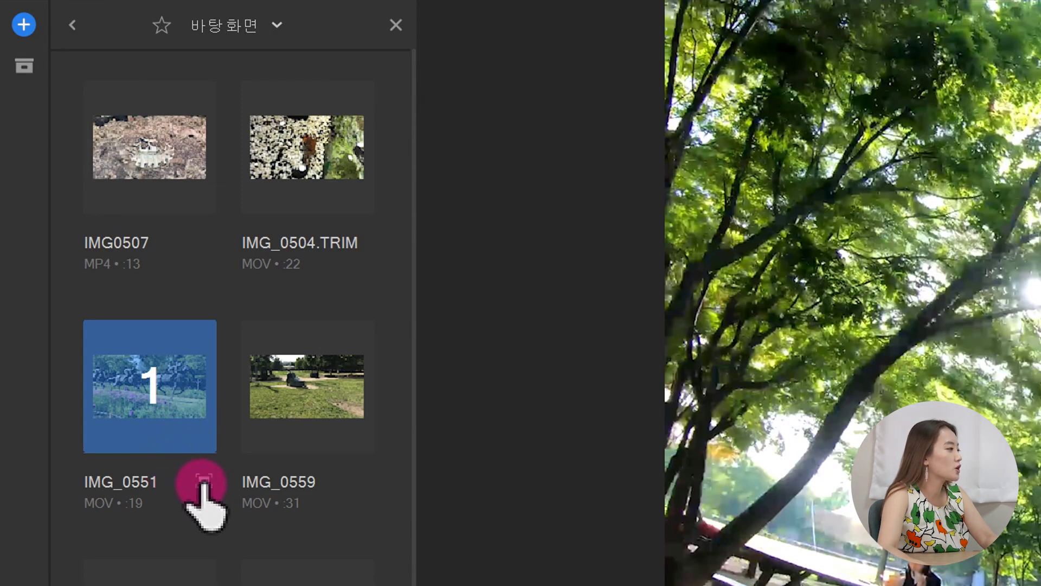
{"action": "left_click", "coordinate": [206, 483]}
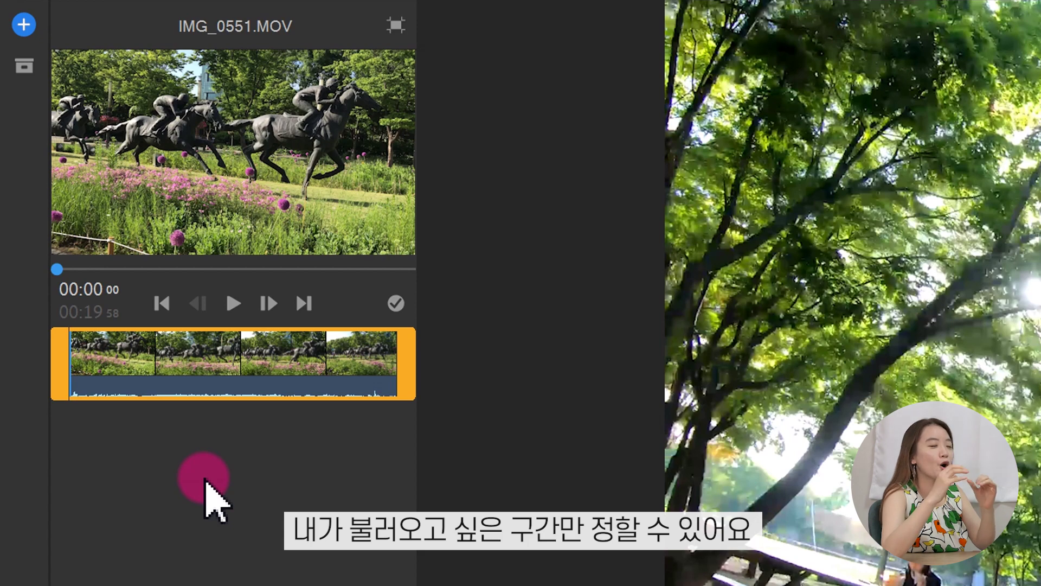
Trim IMG_0551 to a 00:04:20 selection ending at 00:10 with handles and in/out points
{"action": "left_click_drag", "start_coordinate": [61, 363], "coordinate": [141, 364]}
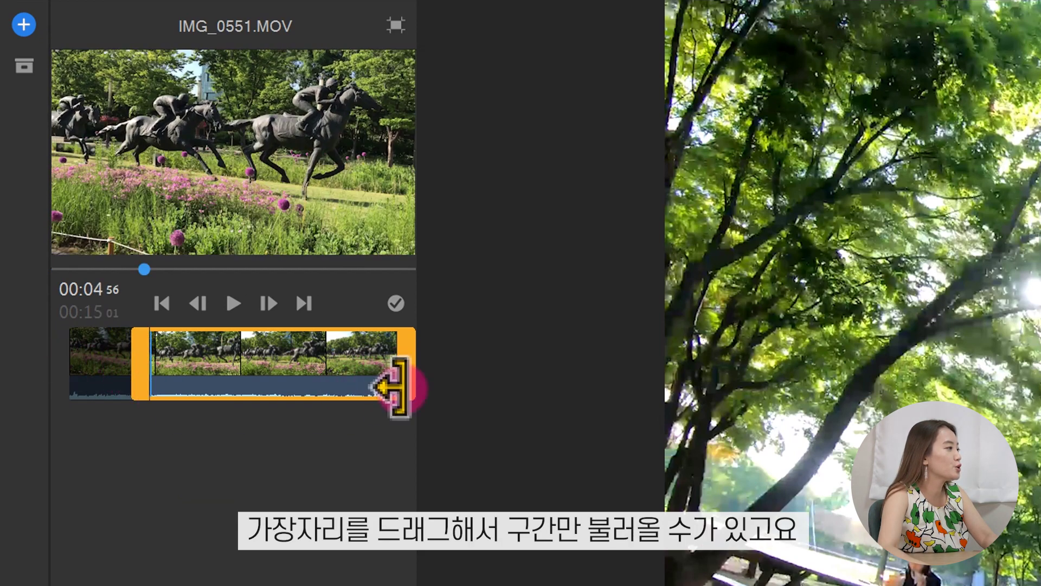
{"action": "left_click_drag", "start_coordinate": [401, 387], "coordinate": [293, 389]}
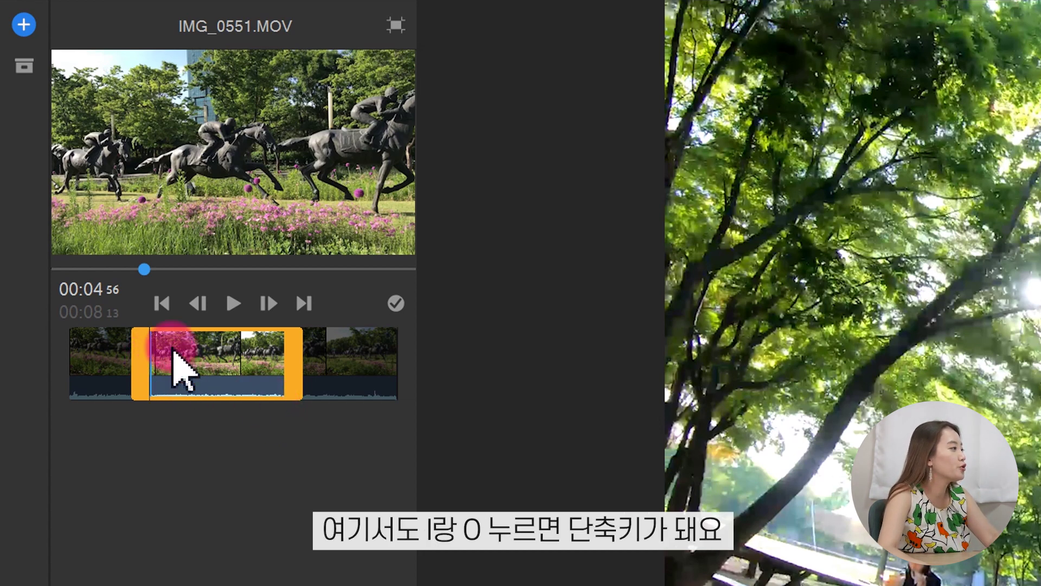
{"action": "key", "text": "space"}
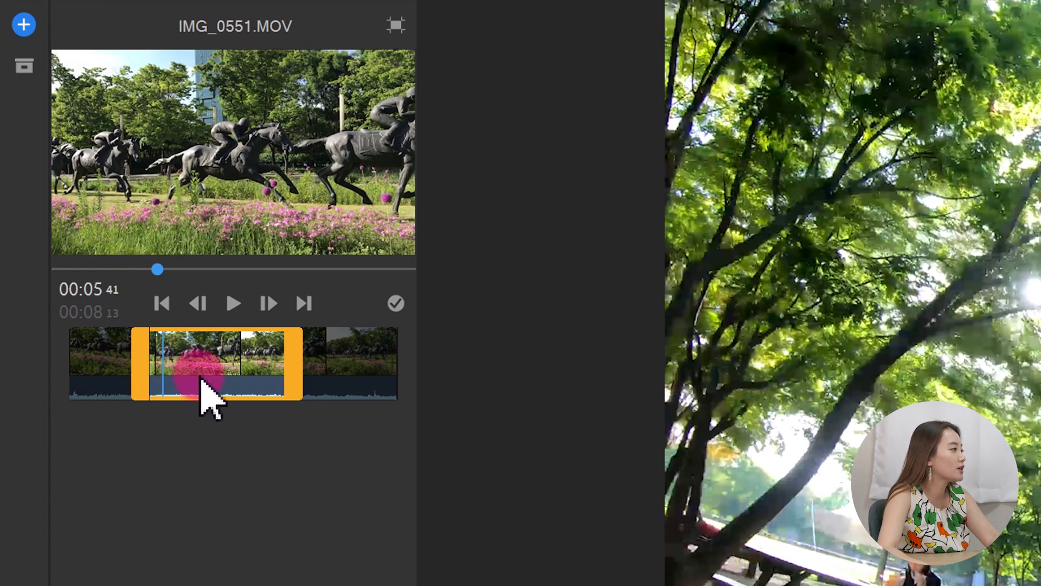
{"action": "key", "text": "i"}
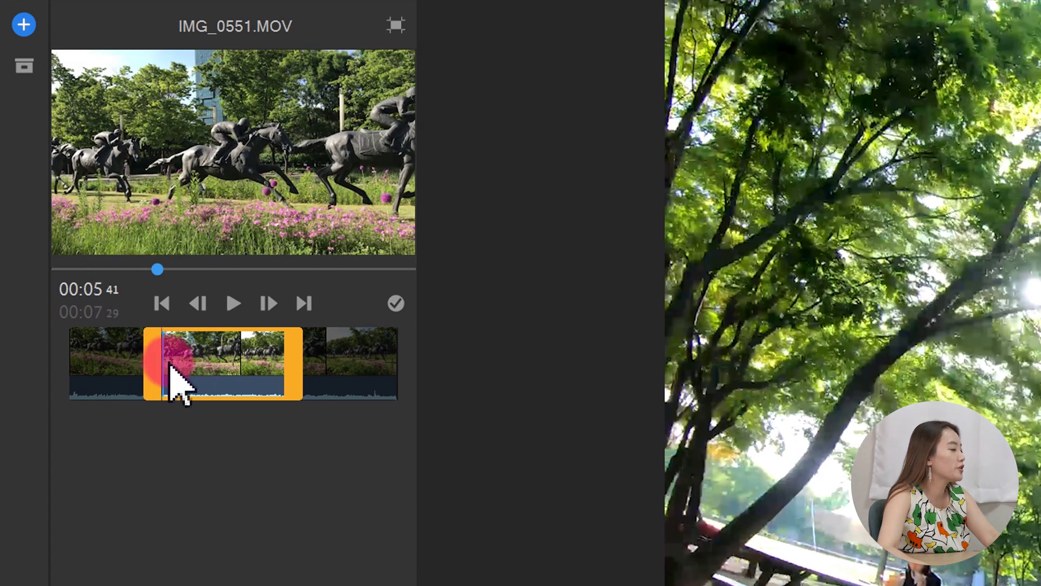
{"action": "left_click", "coordinate": [235, 374]}
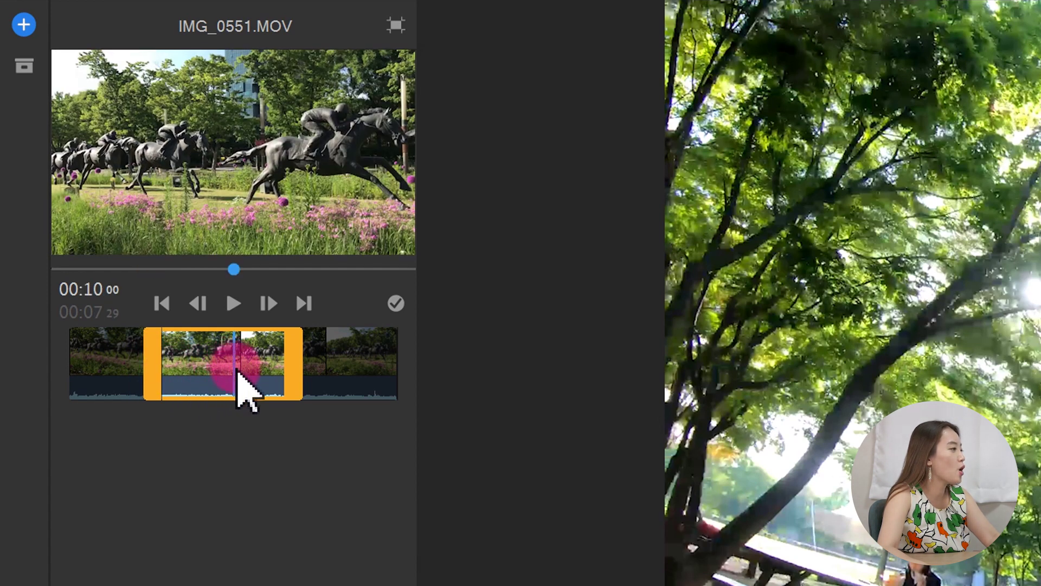
{"action": "key", "text": "o"}
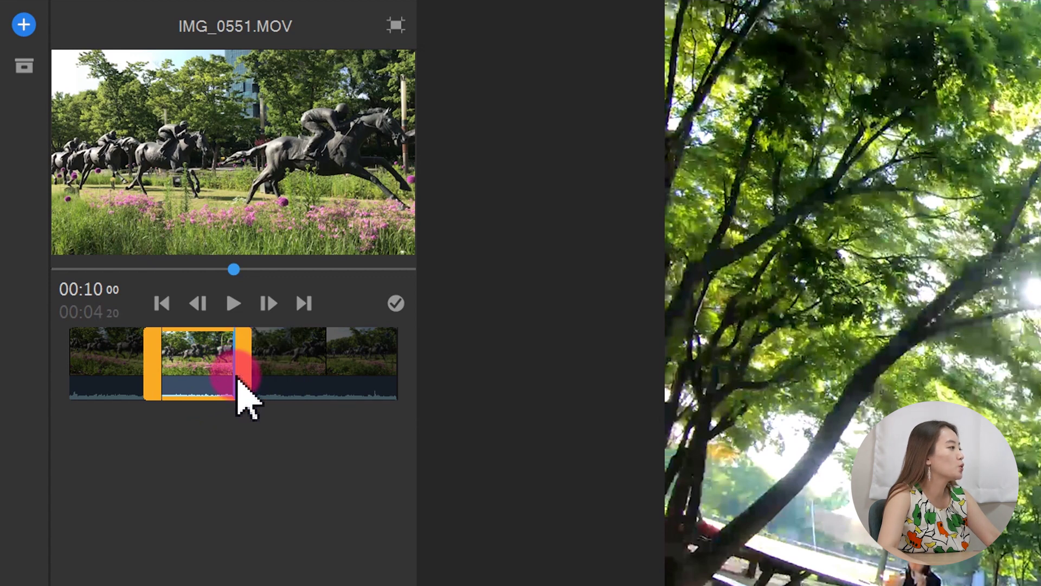
{"action": "left_click", "coordinate": [193, 386]}
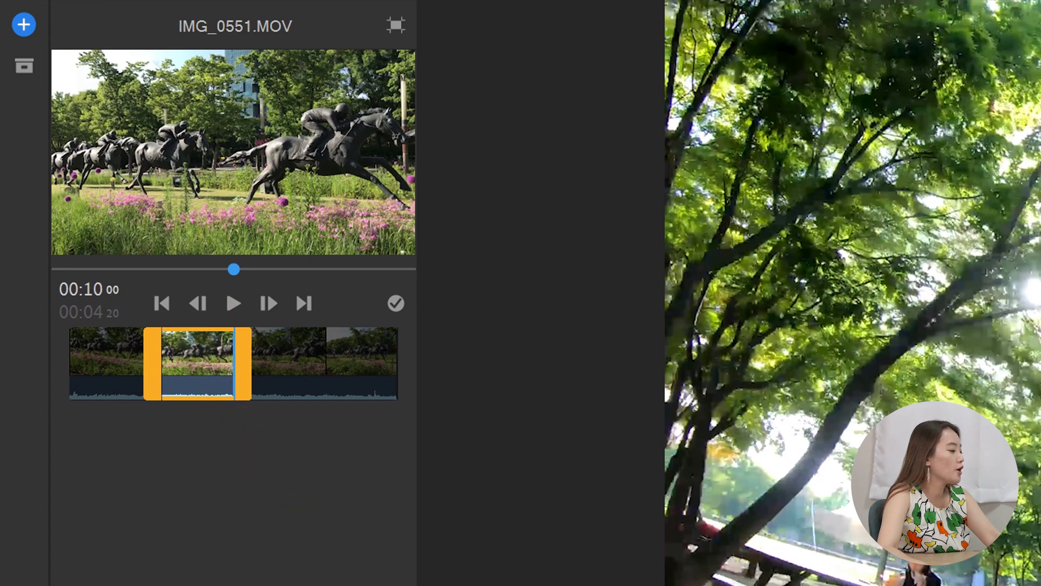
{"action": "left_click", "coordinate": [191, 570]}
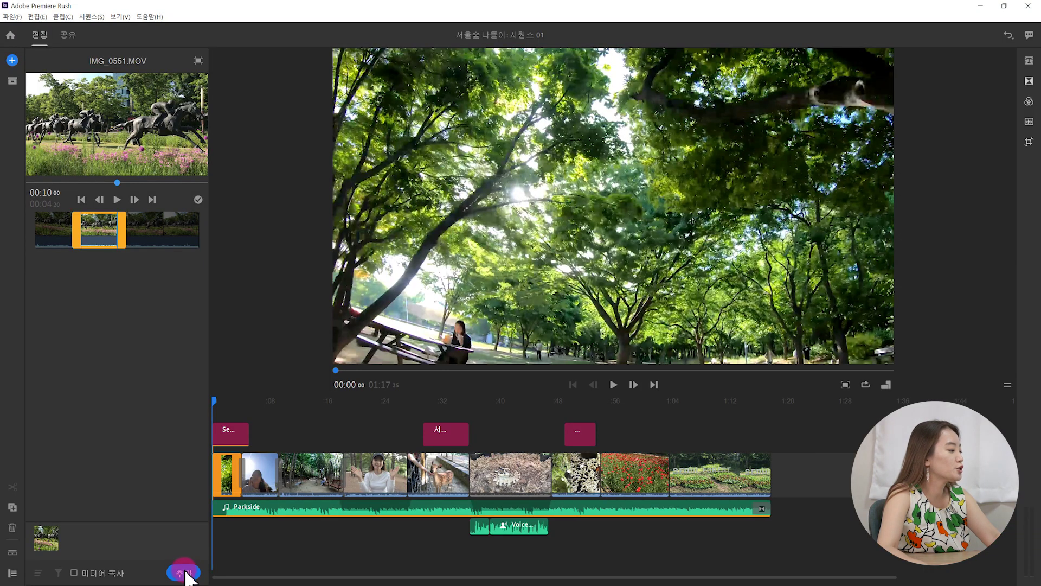
Insert the trimmed horse clip after the forest-path clip at about 00:17, making the sequence 01:22
{"action": "mouse_move", "coordinate": [215, 402]}
{"action": "left_mouse_down"}
{"action": "mouse_move", "coordinate": [343, 424]}
{"action": "mouse_move", "coordinate": [327, 425]}
{"action": "left_mouse_up"}
{"action": "left_click", "coordinate": [330, 453]}
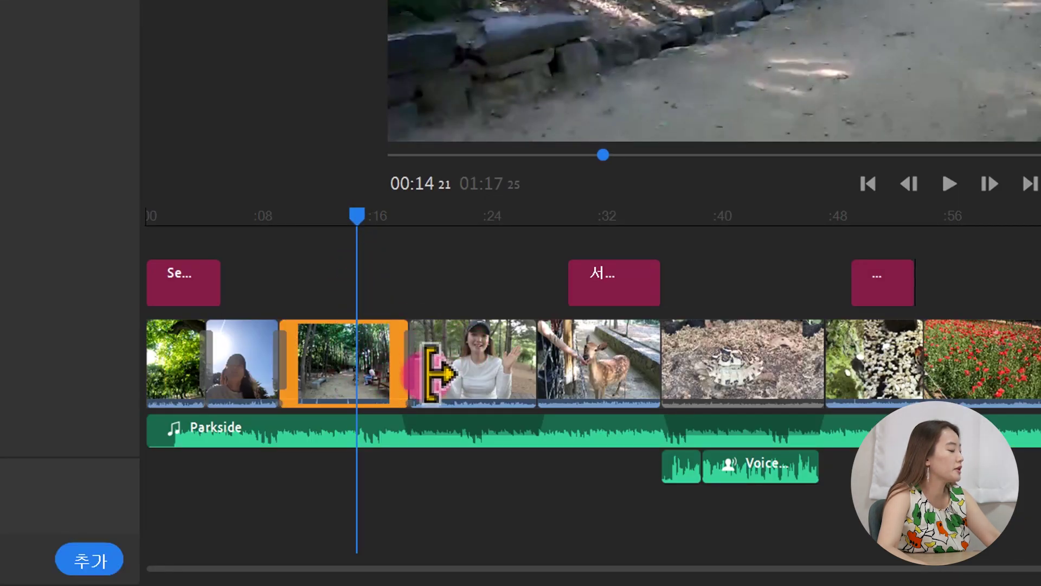
{"action": "left_click", "coordinate": [97, 556]}
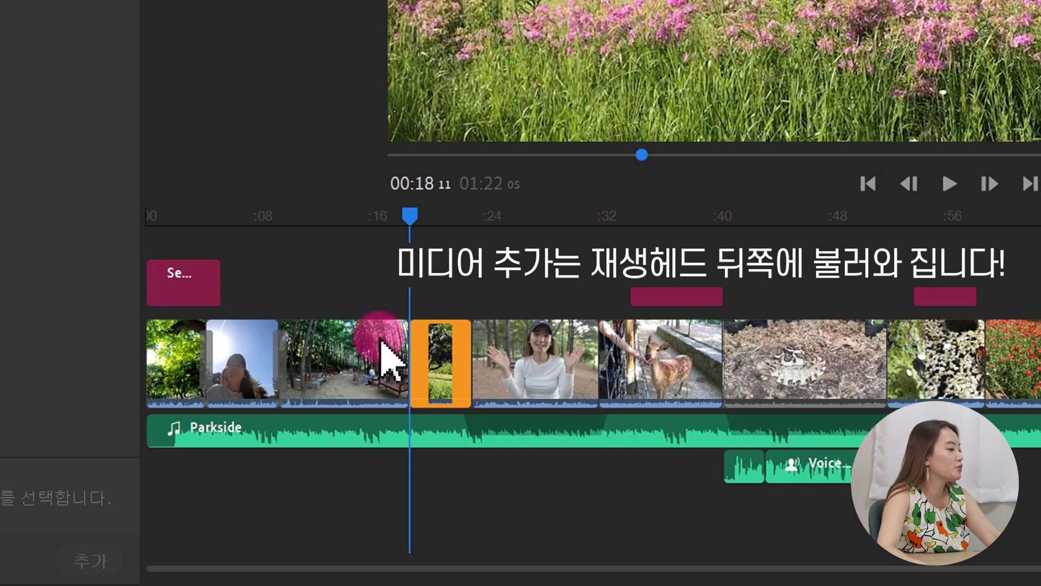
{"action": "mouse_move", "coordinate": [409, 209]}
{"action": "left_mouse_down"}
{"action": "mouse_move", "coordinate": [387, 412]}
{"action": "mouse_move", "coordinate": [356, 427]}
{"action": "left_mouse_up"}
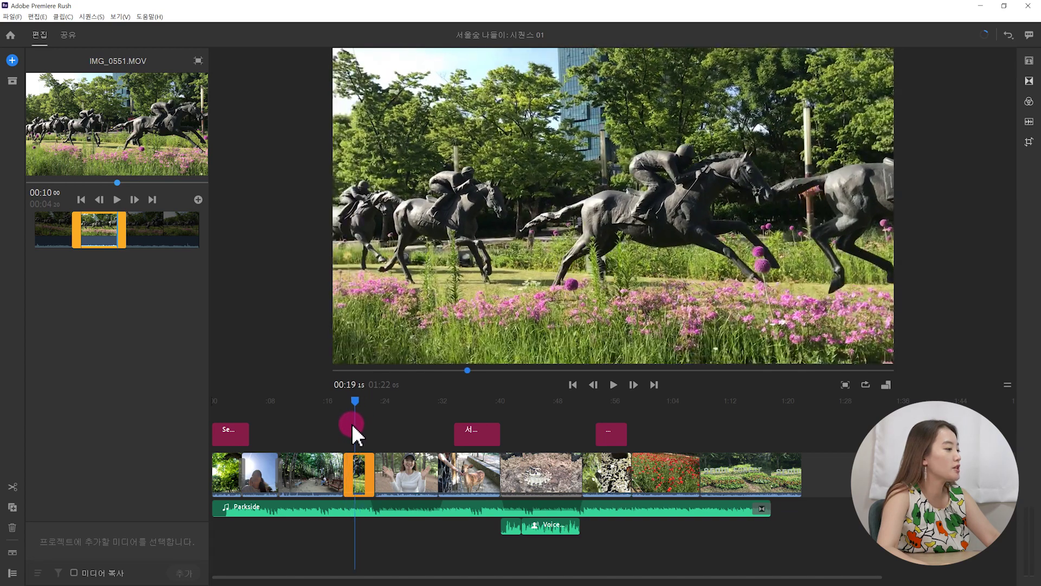
{"action": "left_click", "coordinate": [152, 95]}
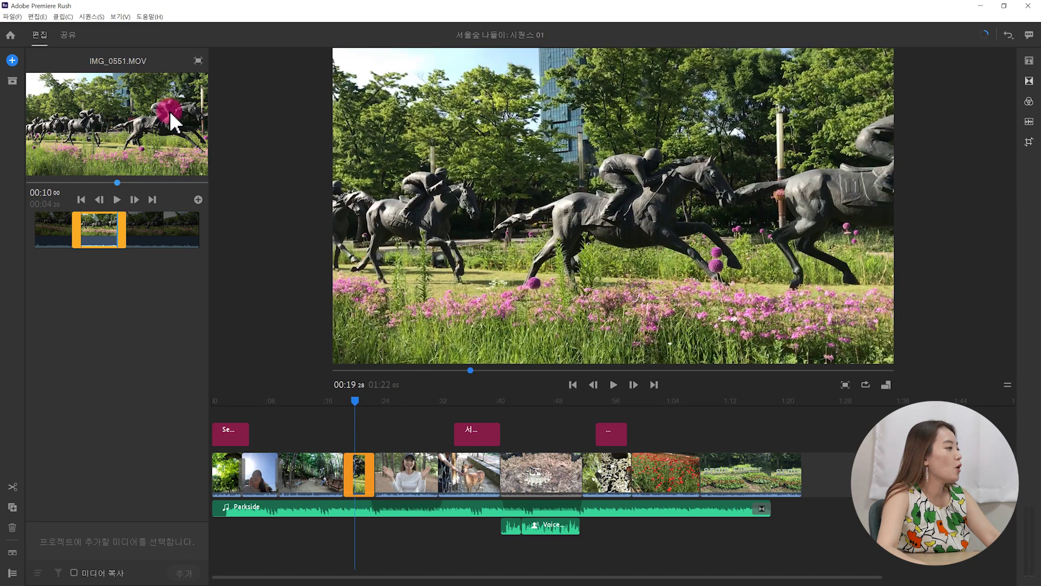
{"action": "left_click_drag", "start_coordinate": [97, 90], "coordinate": [162, 164]}
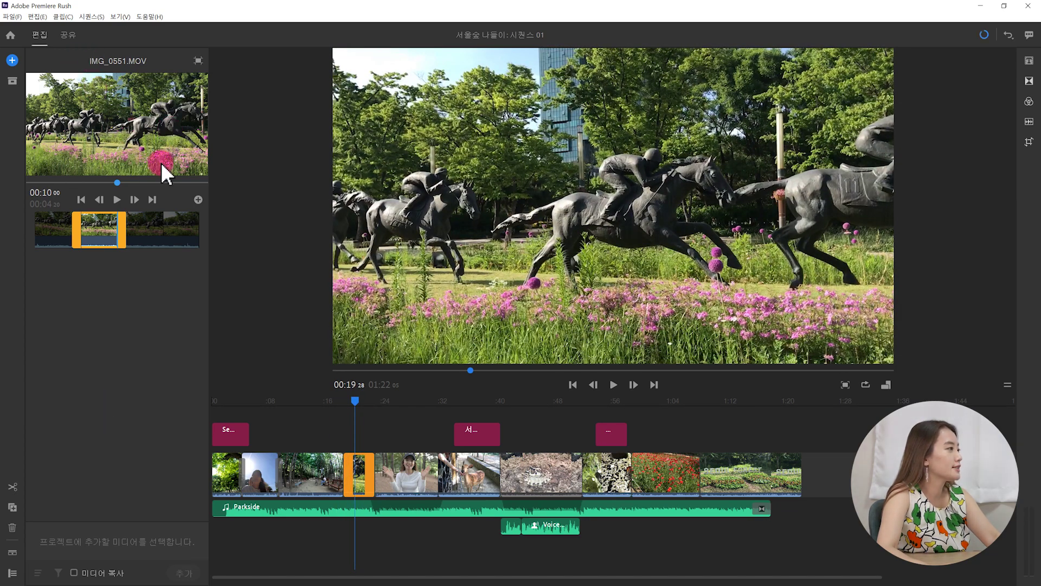
Trim Wake.mp3 and add it on a new audio track starting near 00:19
{"action": "left_click", "coordinate": [198, 62]}
{"action": "left_click", "coordinate": [170, 374]}
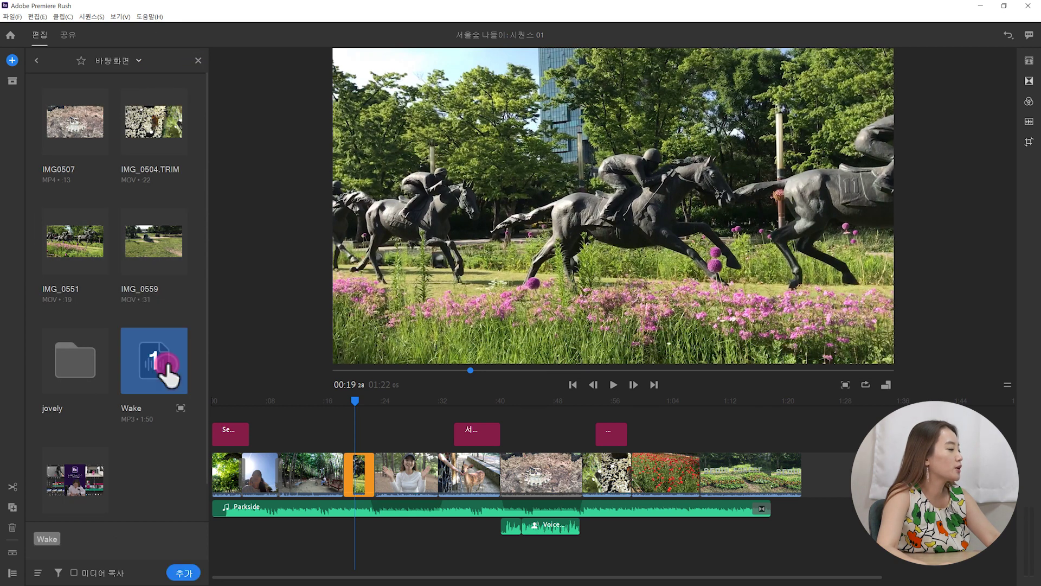
{"action": "double_click", "coordinate": [179, 407]}
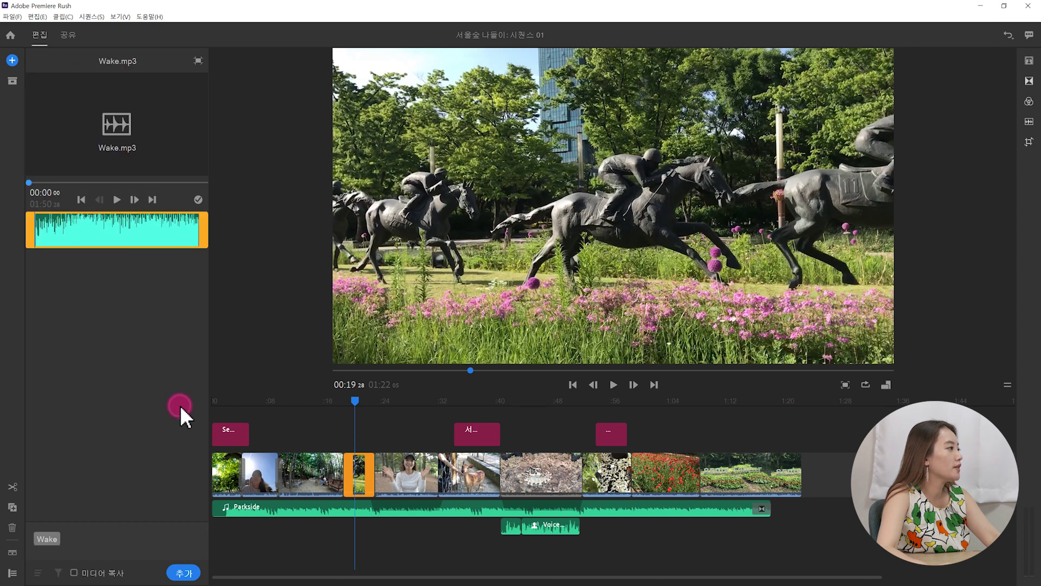
{"action": "left_click_drag", "start_coordinate": [36, 225], "coordinate": [81, 232]}
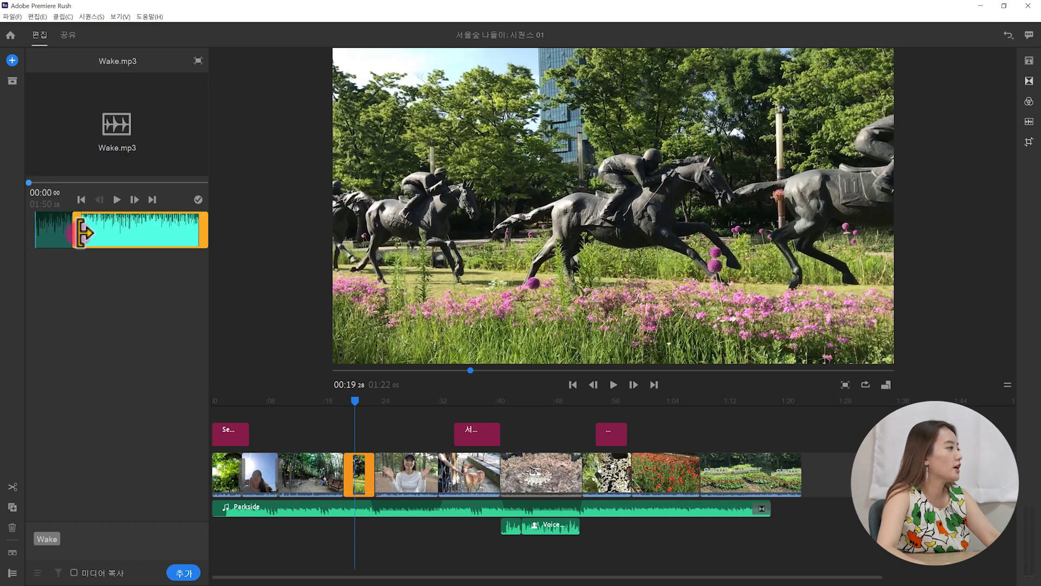
{"action": "left_click_drag", "start_coordinate": [200, 238], "coordinate": [128, 242]}
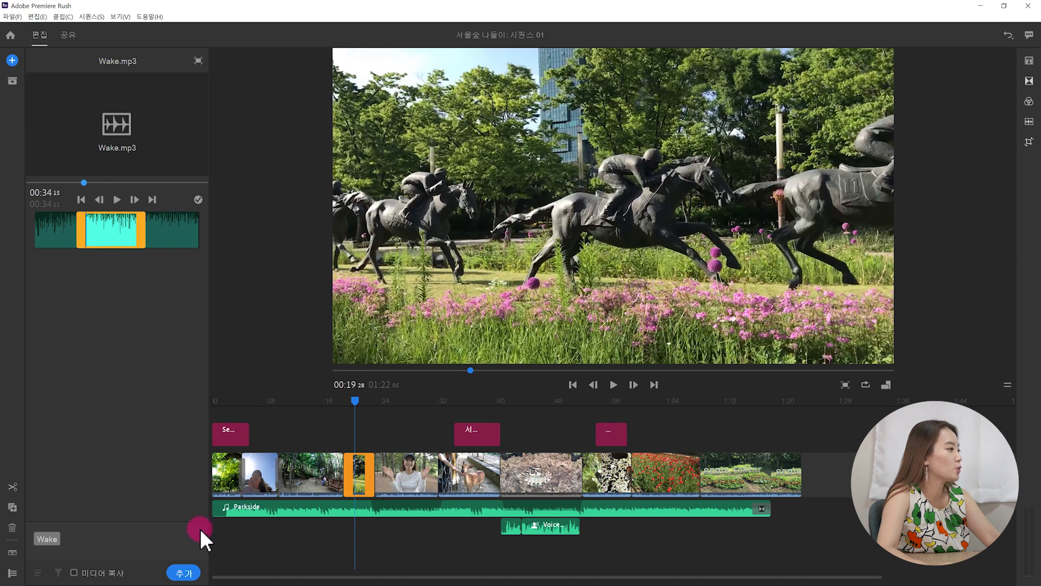
{"action": "left_click", "coordinate": [183, 572]}
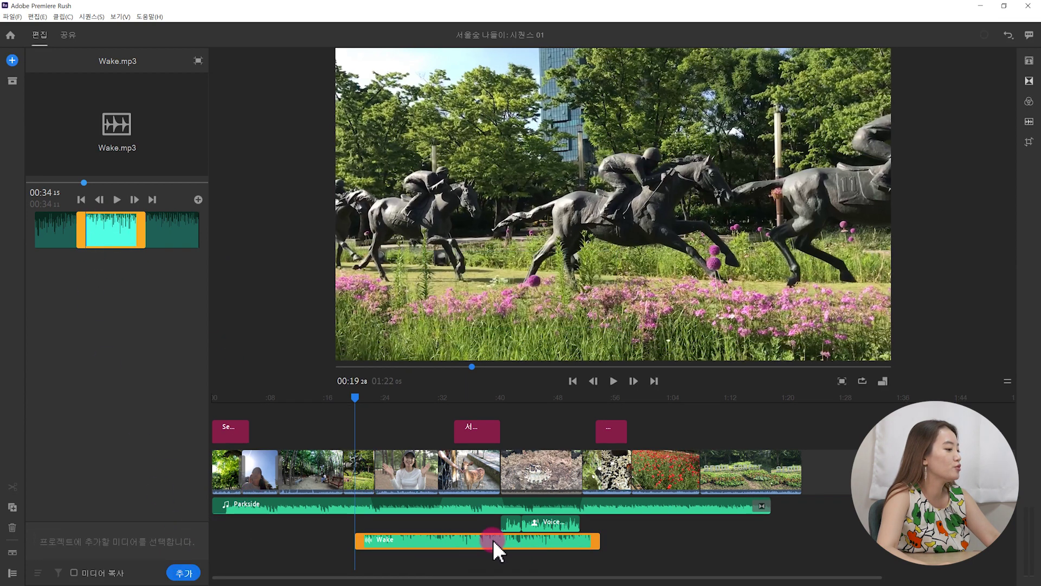
{"action": "left_click", "coordinate": [199, 60]}
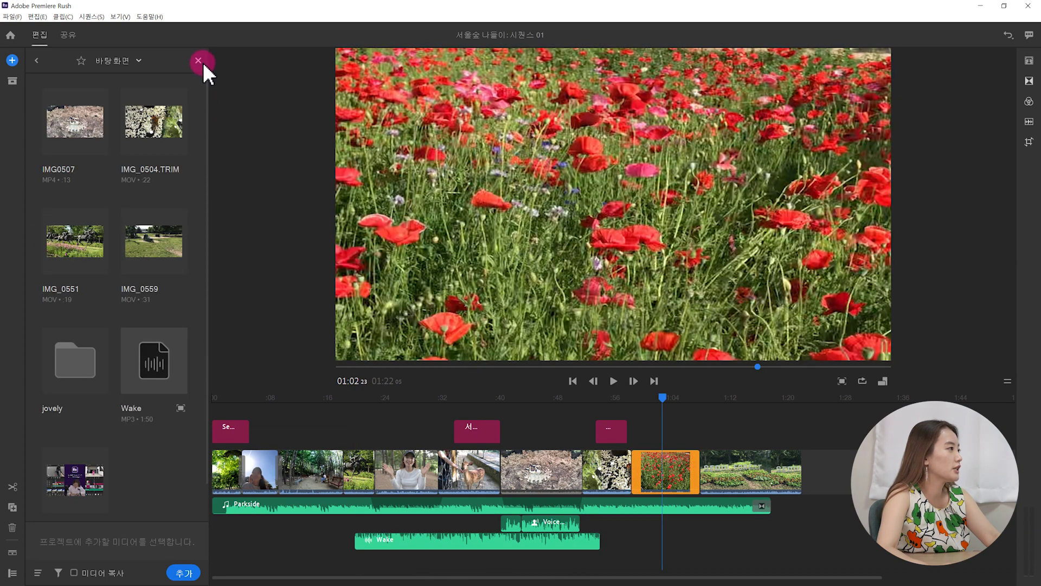
{"action": "left_click", "coordinate": [200, 60]}
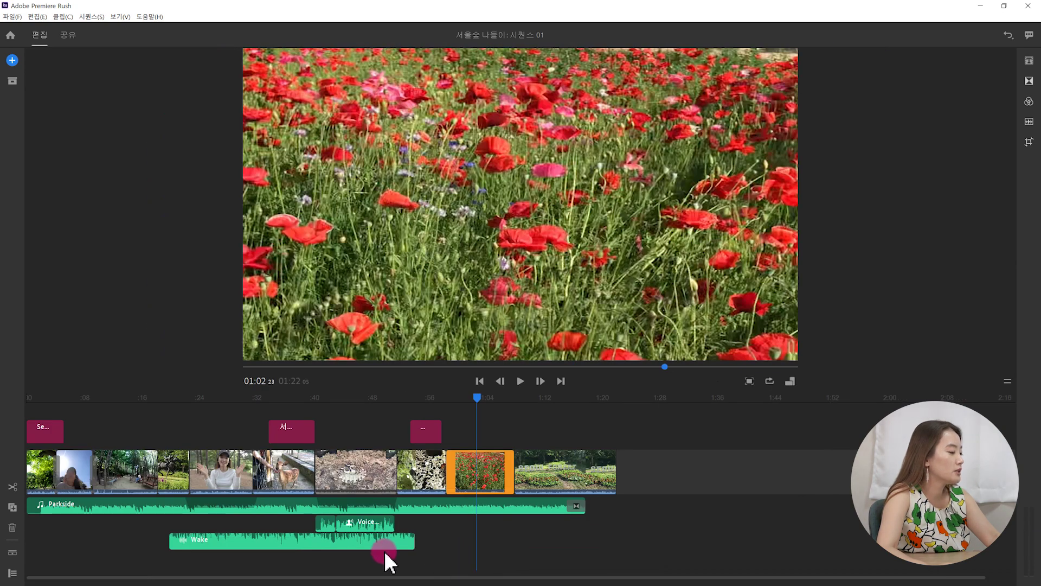
Delete the Wake music clip, leaving the Parkside music and Voice clip
{"action": "left_click", "coordinate": [274, 539]}
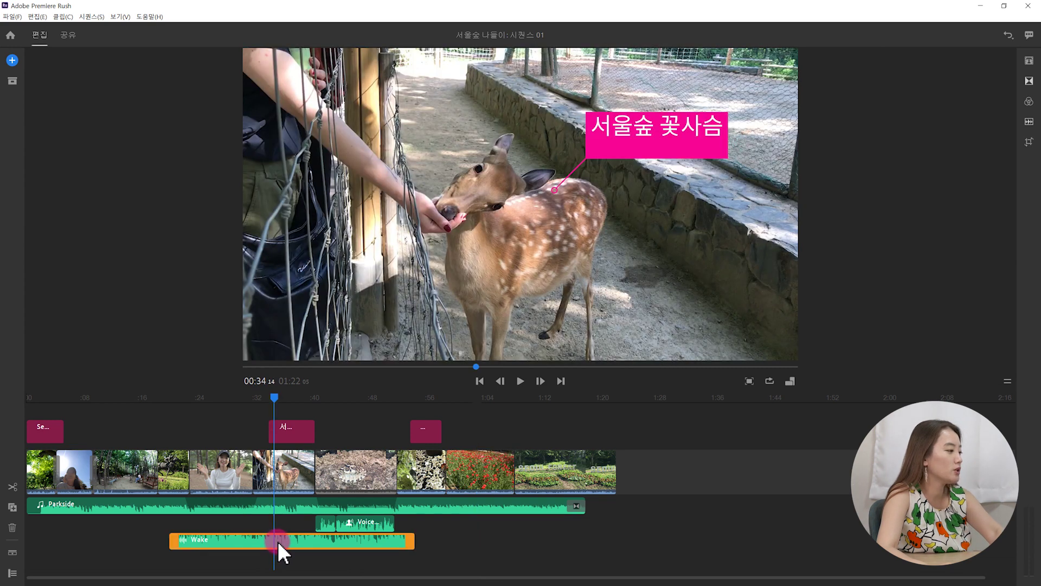
{"action": "key", "text": "Delete"}
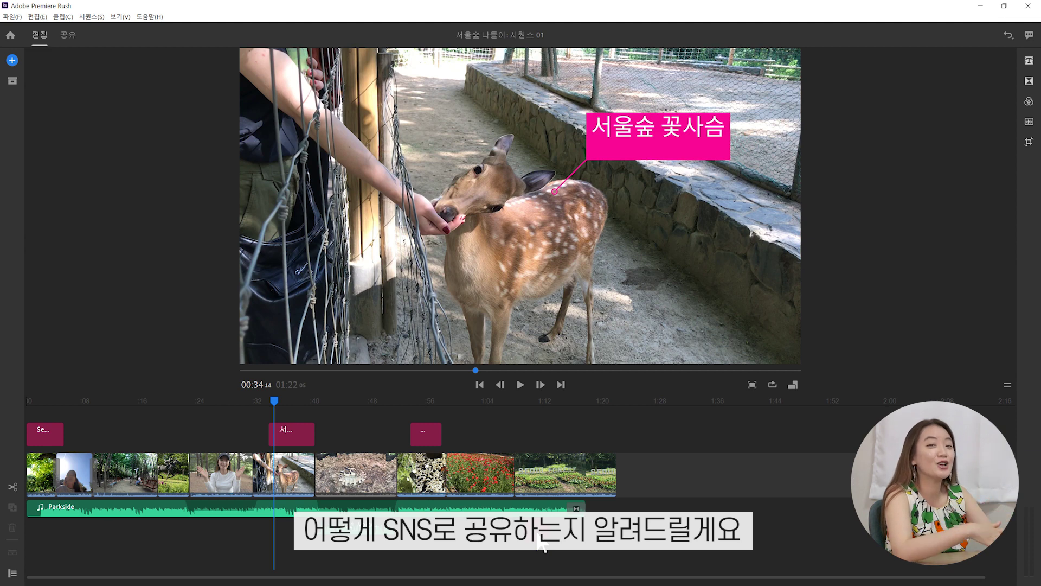
{"action": "left_click", "coordinate": [537, 532]}
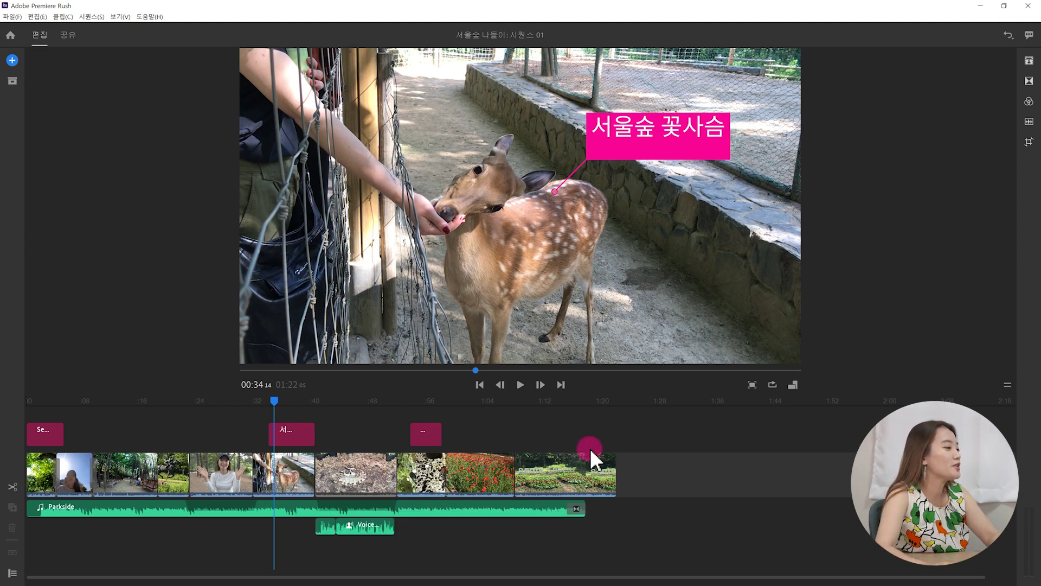
Review the YouTube, Facebook, Instagram and Behance share destinations, ending on Behance
{"action": "left_click", "coordinate": [67, 36]}
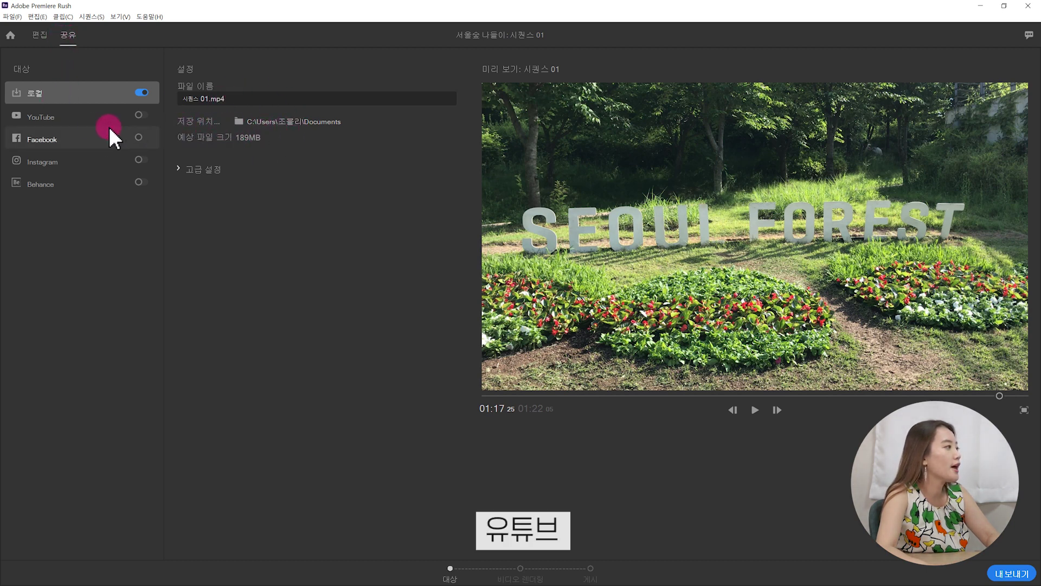
{"action": "left_click", "coordinate": [80, 118]}
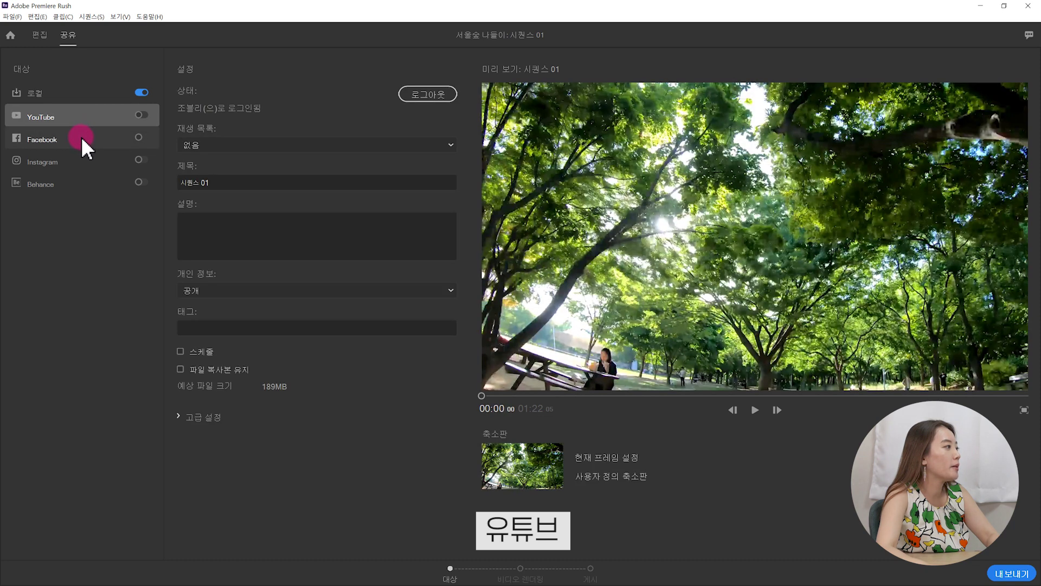
{"action": "left_click", "coordinate": [81, 137]}
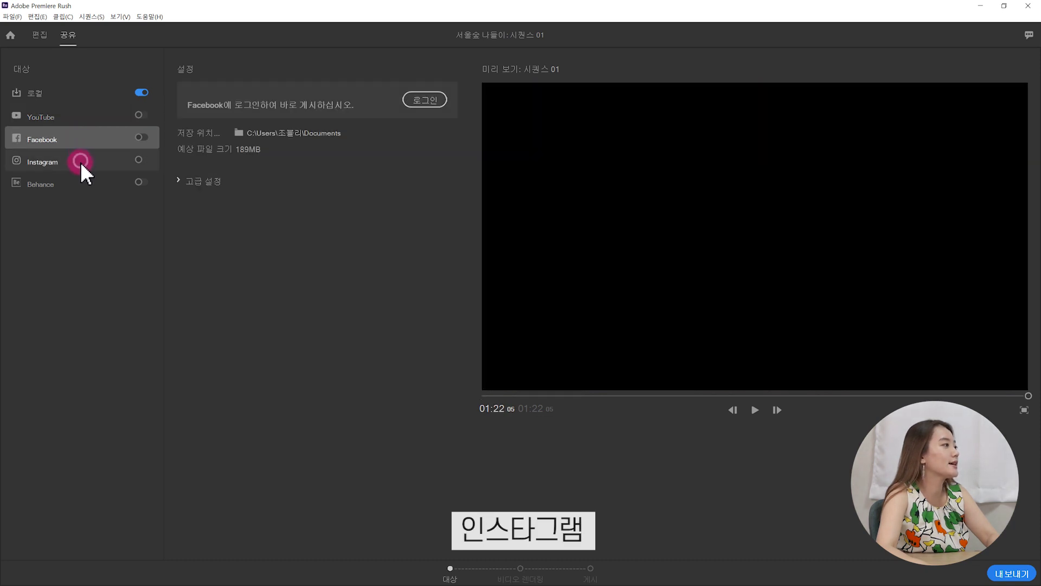
{"action": "left_click", "coordinate": [79, 164]}
{"action": "left_click", "coordinate": [79, 184]}
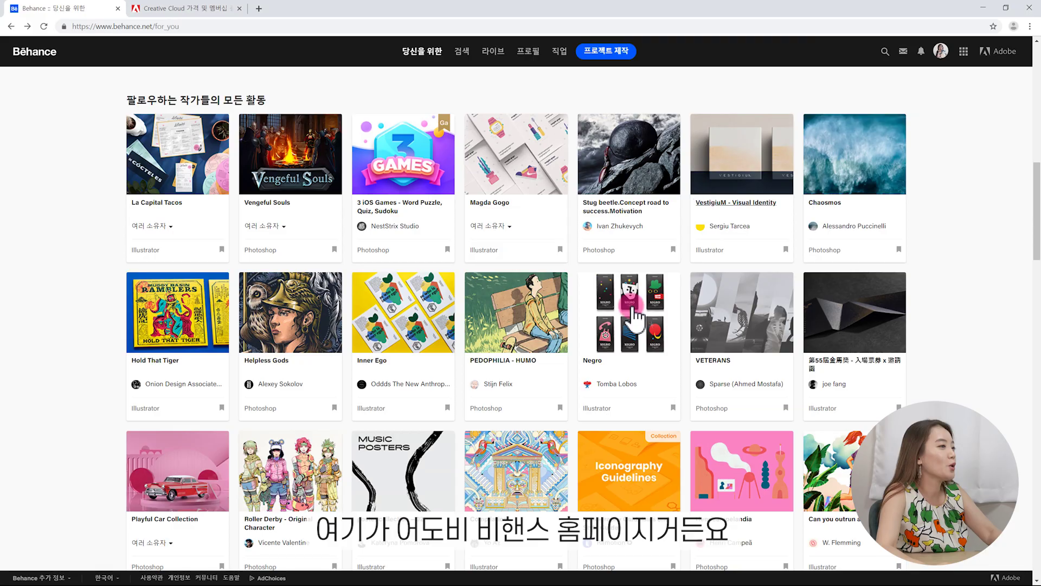
{"action": "scroll", "coordinate": [960, 344], "scroll_direction": "down", "scroll_amount": 2}
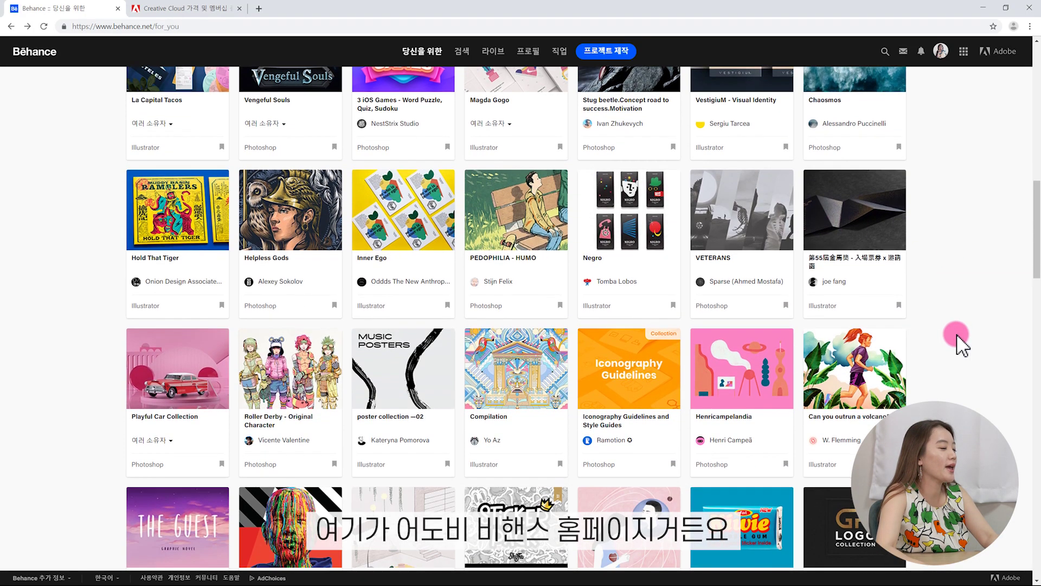
{"action": "scroll", "coordinate": [961, 345], "scroll_direction": "down", "scroll_amount": 7}
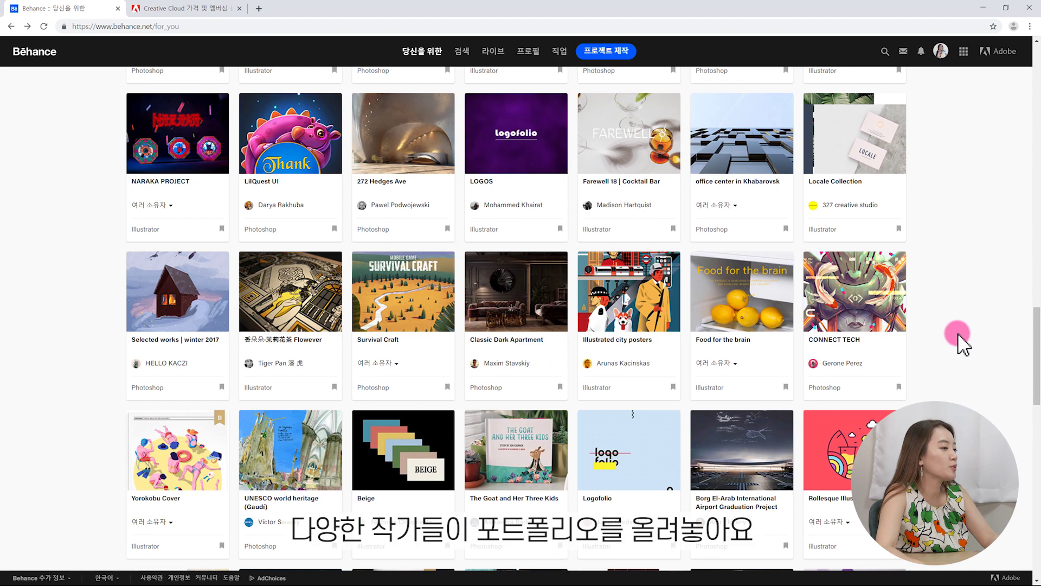
{"action": "scroll", "coordinate": [961, 344], "scroll_direction": "down", "scroll_amount": 1}
{"action": "scroll", "coordinate": [961, 345], "scroll_direction": "down", "scroll_amount": 2}
{"action": "scroll", "coordinate": [961, 344], "scroll_direction": "down", "scroll_amount": 3}
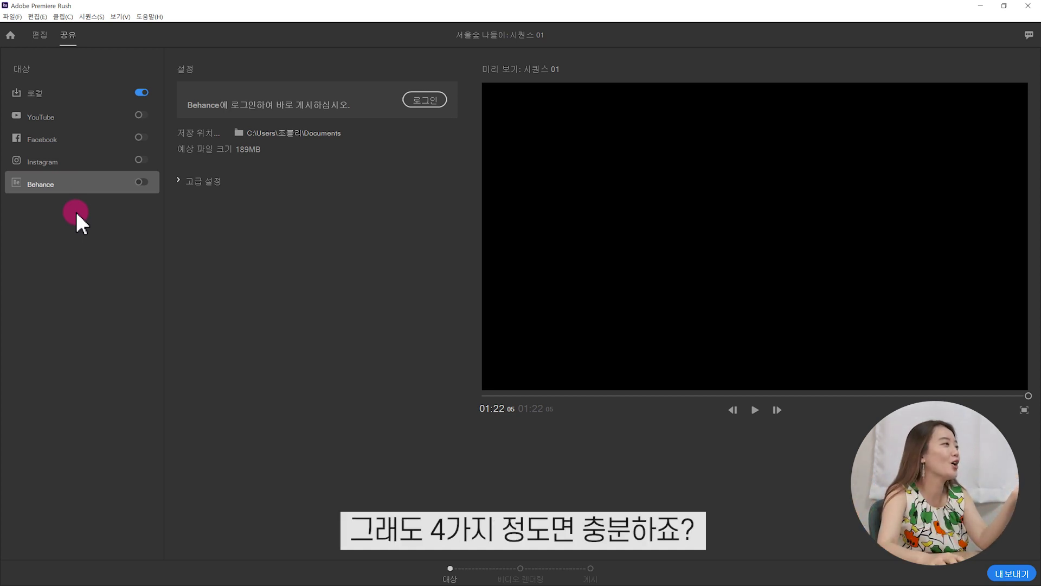
Upload to YouTube in the Premiere Rush tutorial playlist, keeping privacy public
{"action": "left_click", "coordinate": [81, 118]}
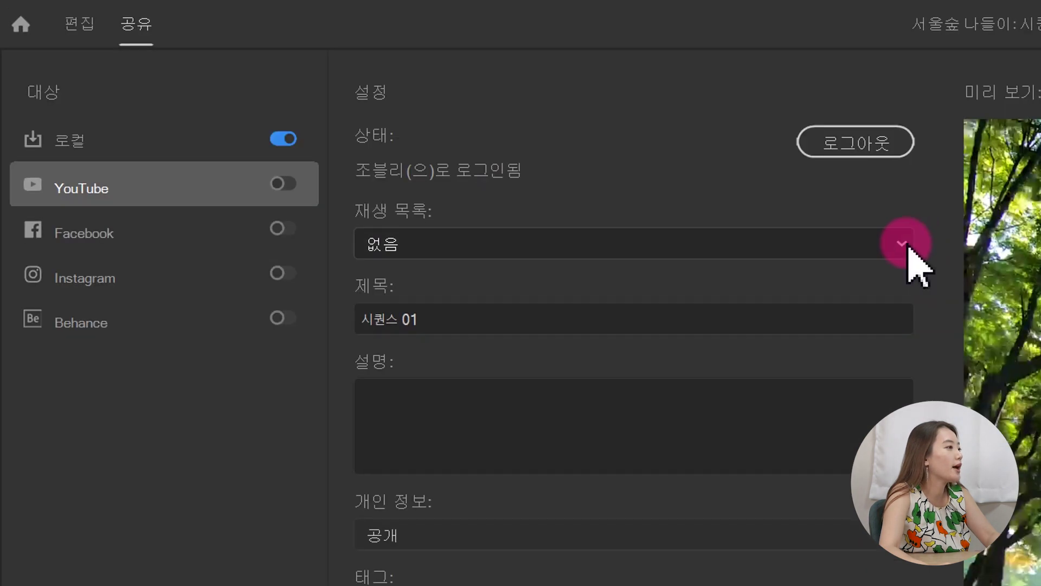
{"action": "left_click", "coordinate": [452, 146]}
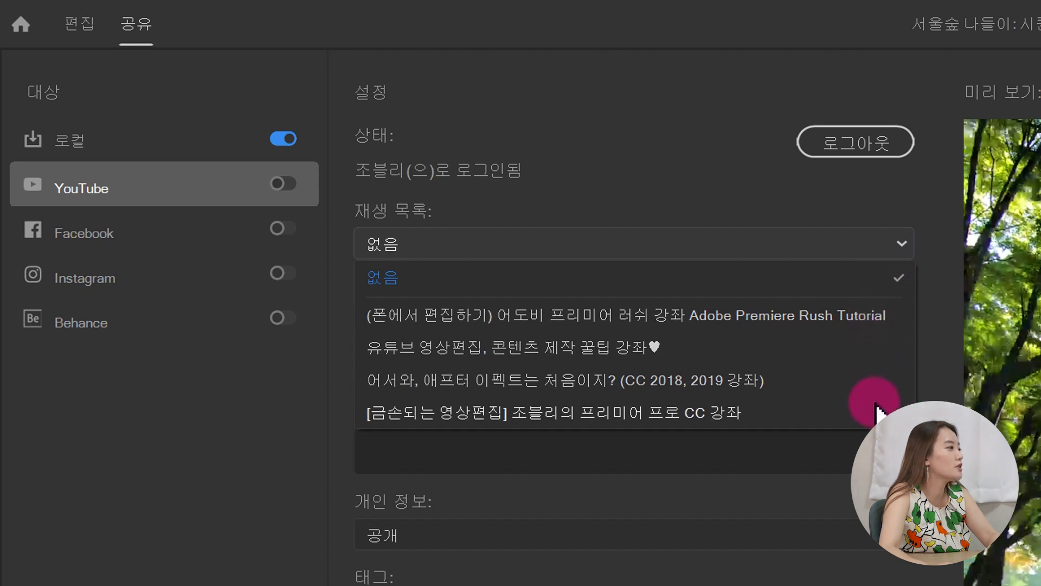
{"action": "left_click", "coordinate": [657, 324]}
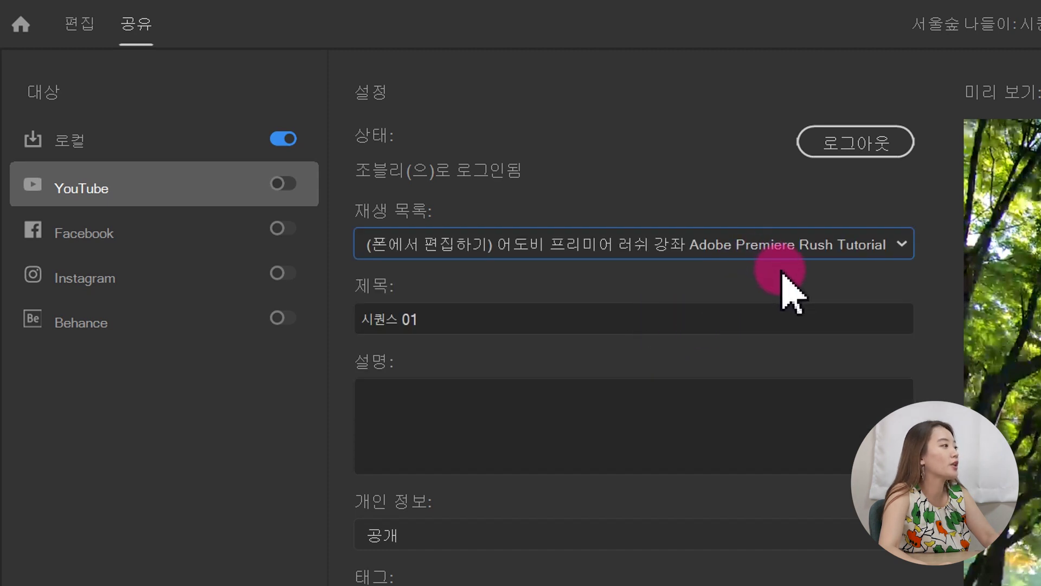
{"action": "left_click", "coordinate": [579, 320]}
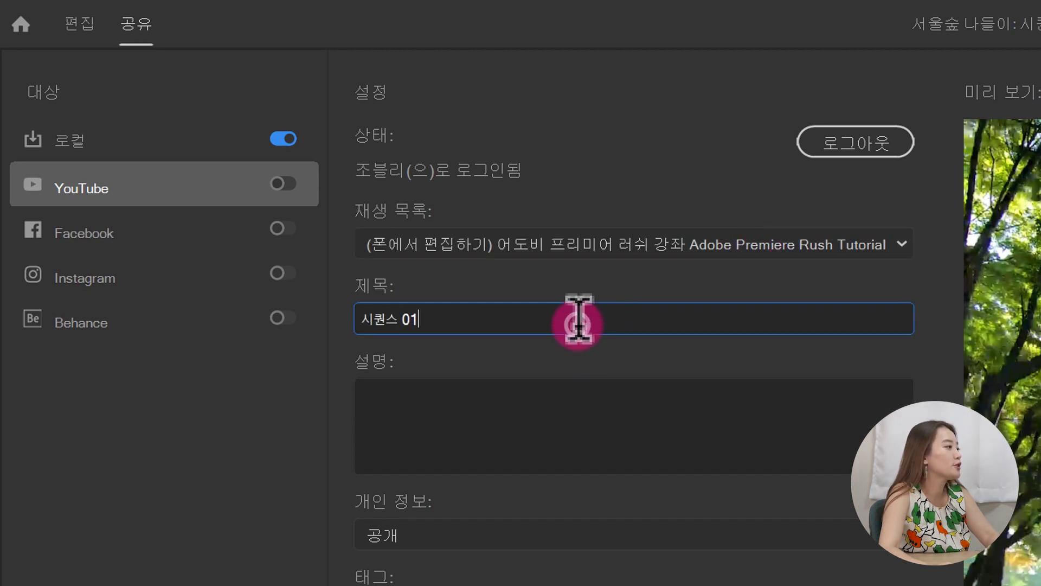
{"action": "left_click", "coordinate": [563, 382]}
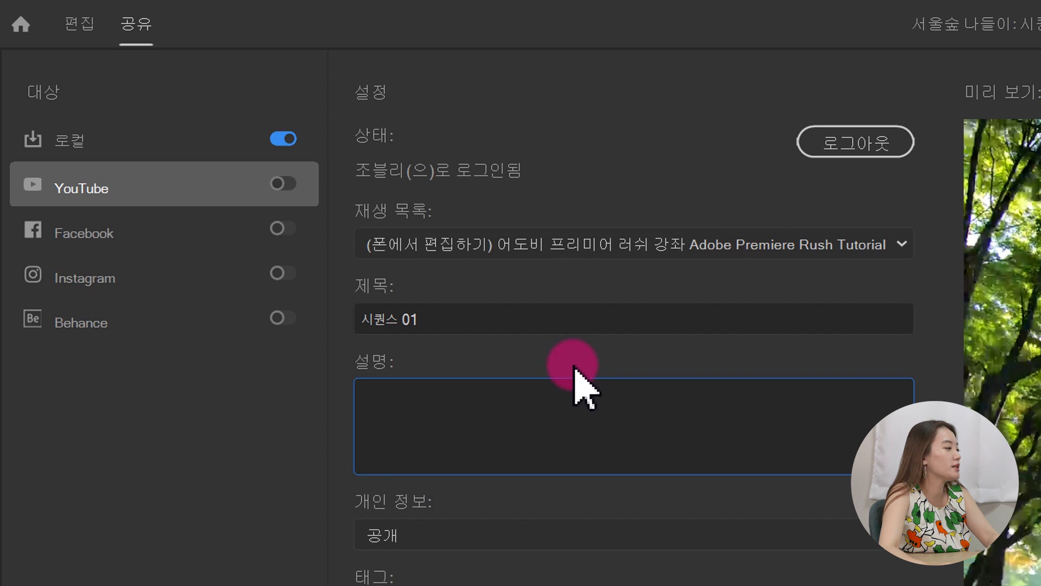
{"action": "scroll", "coordinate": [915, 270], "scroll_direction": "down", "scroll_amount": 5}
{"action": "left_click", "coordinate": [907, 268]}
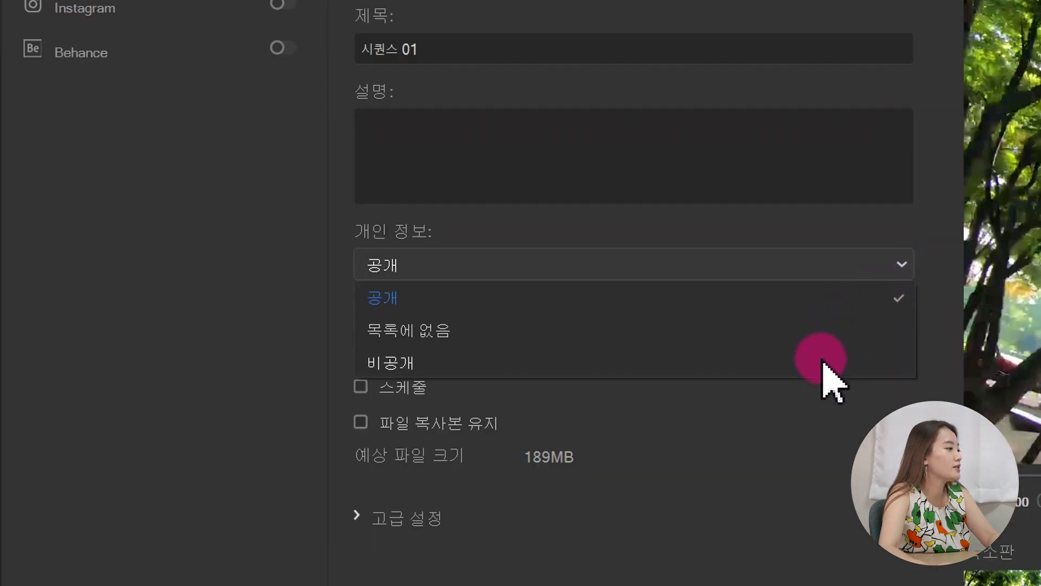
{"action": "left_click", "coordinate": [934, 230]}
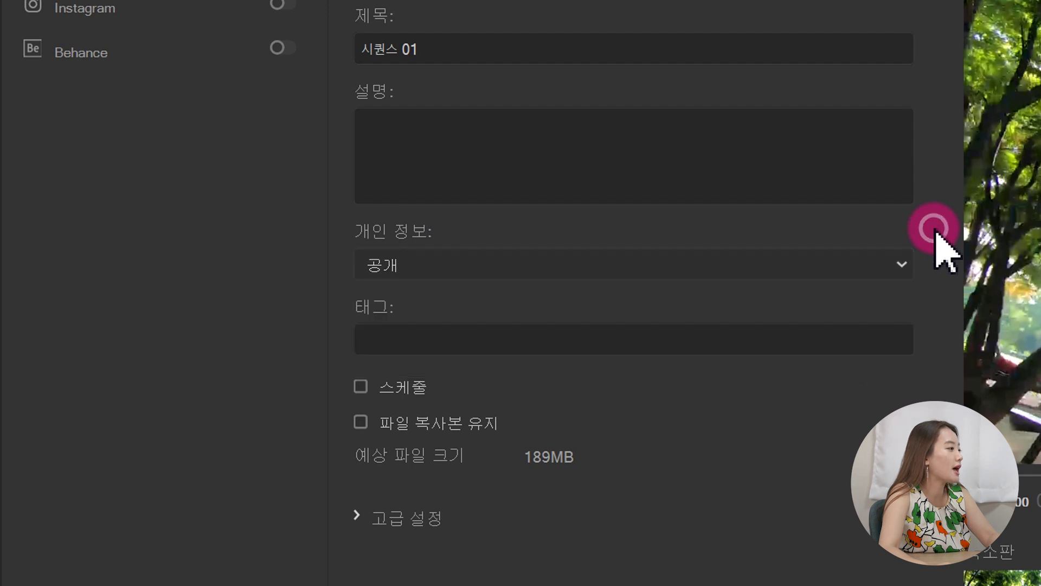
{"action": "left_click", "coordinate": [456, 336]}
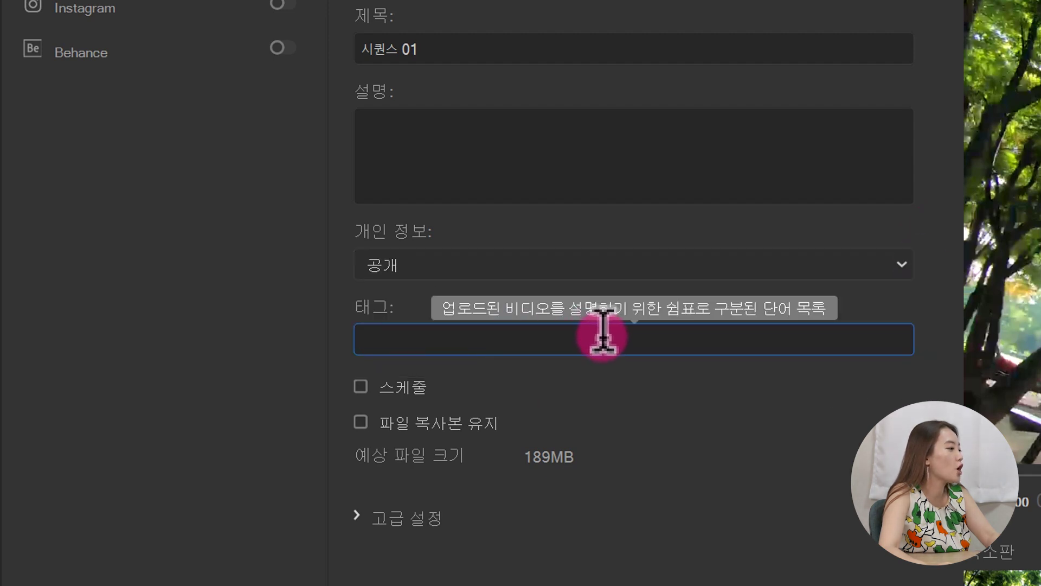
Schedule the upload for 5 July 2019, 9:56 PM and keep a local file copy
{"action": "left_click", "coordinate": [360, 387]}
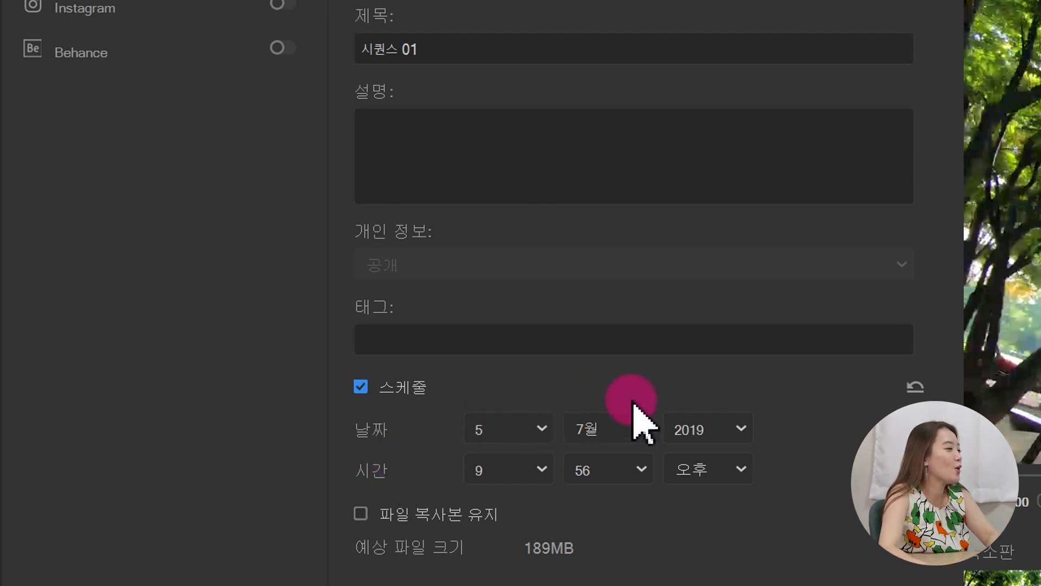
{"action": "left_click", "coordinate": [643, 427]}
{"action": "left_click", "coordinate": [729, 430]}
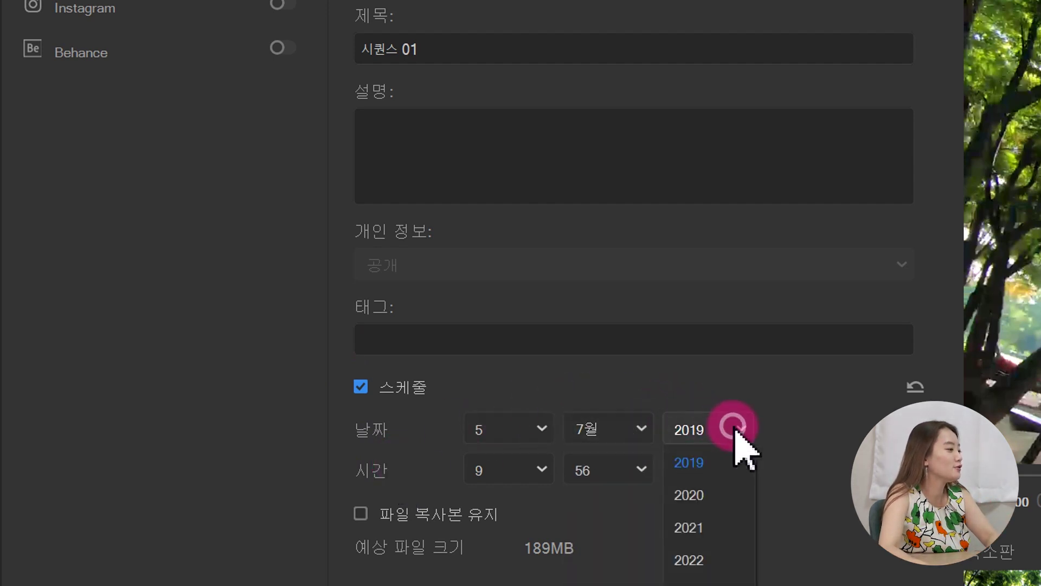
{"action": "left_click", "coordinate": [851, 432]}
{"action": "left_click", "coordinate": [361, 513]}
{"action": "scroll", "coordinate": [596, 380], "scroll_direction": "down", "scroll_amount": 5}
{"action": "left_click", "coordinate": [354, 349]}
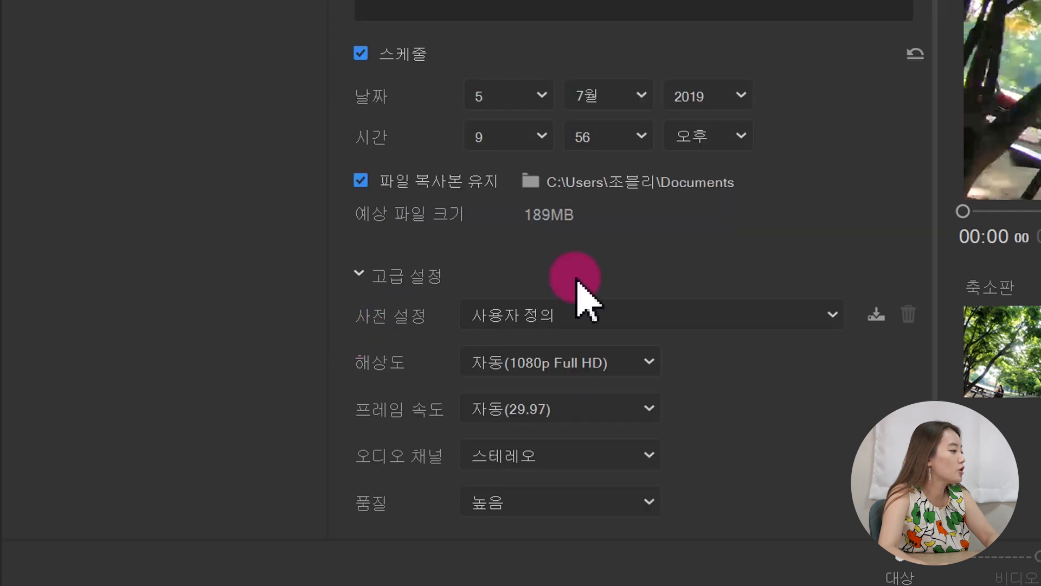
{"action": "left_click", "coordinate": [733, 315]}
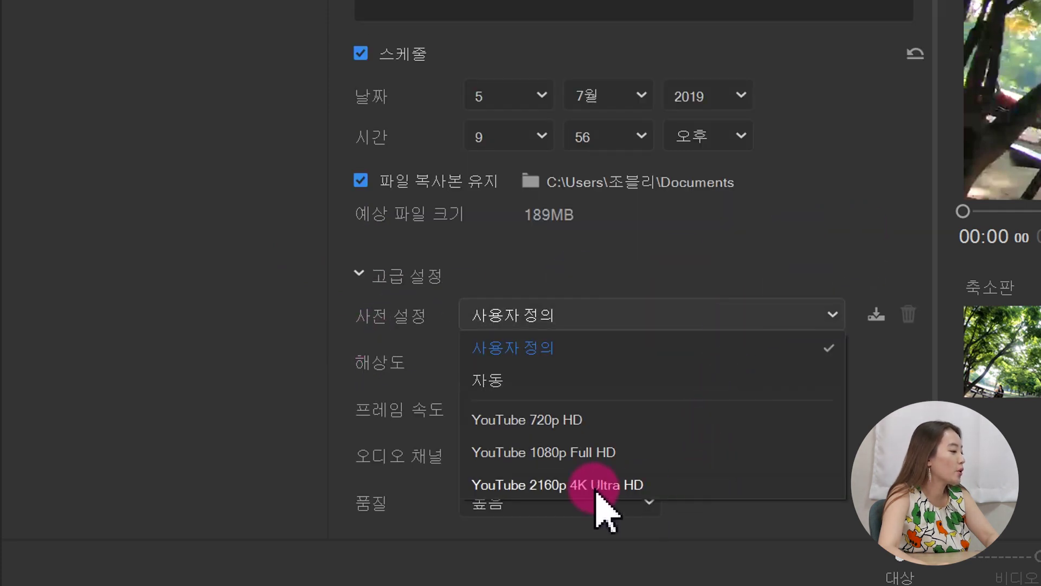
{"action": "left_click", "coordinate": [798, 242]}
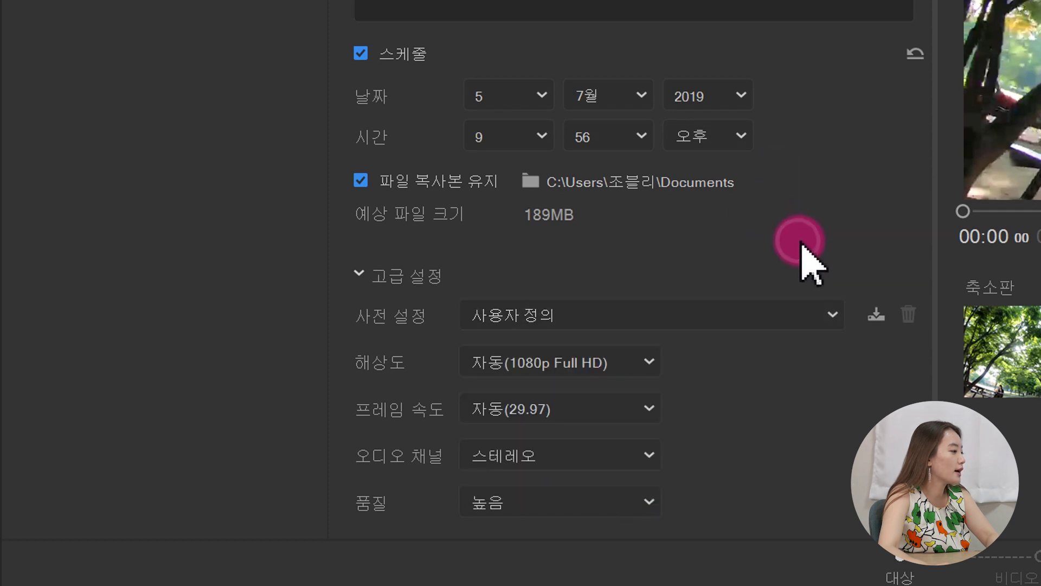
{"action": "left_click", "coordinate": [623, 360]}
{"action": "left_click", "coordinate": [777, 363]}
{"action": "left_click", "coordinate": [616, 411]}
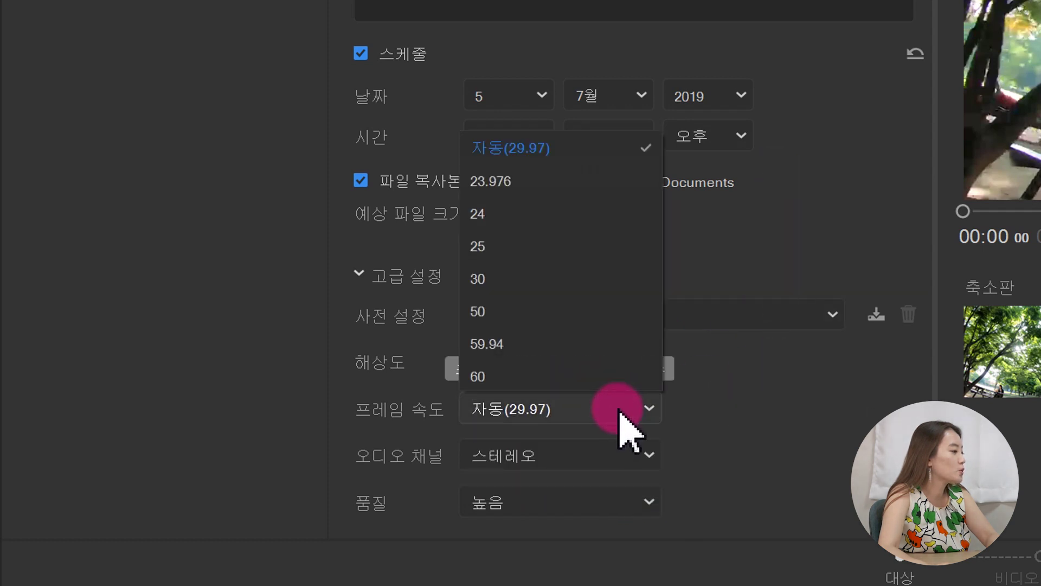
{"action": "left_click", "coordinate": [704, 409]}
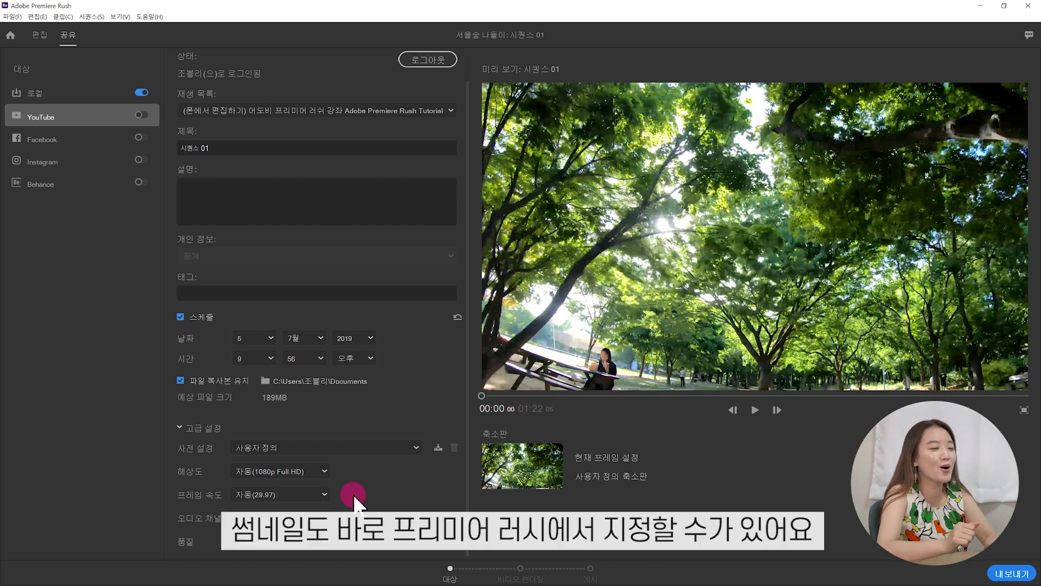
Scrub the preview to the crab shot and set that frame as the thumbnail
{"action": "left_click_drag", "start_coordinate": [486, 397], "coordinate": [845, 397]}
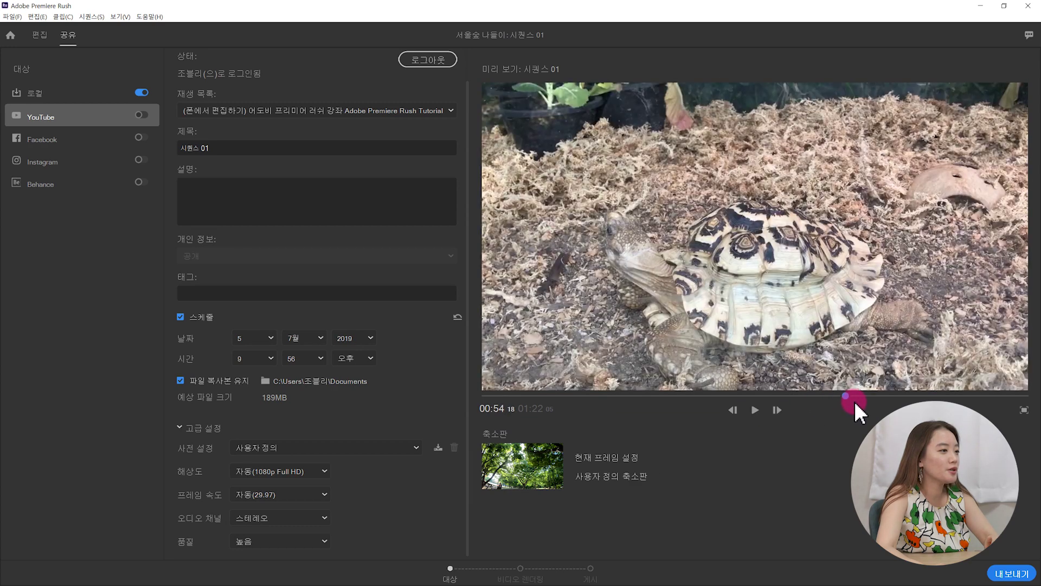
{"action": "left_click_drag", "start_coordinate": [929, 397], "coordinate": [953, 398]}
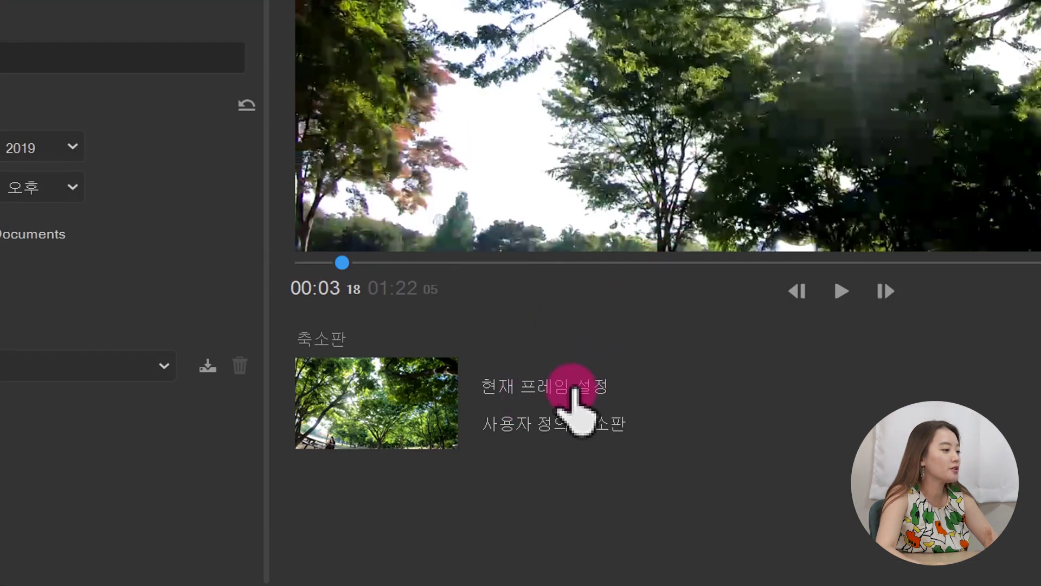
{"action": "left_click", "coordinate": [573, 389]}
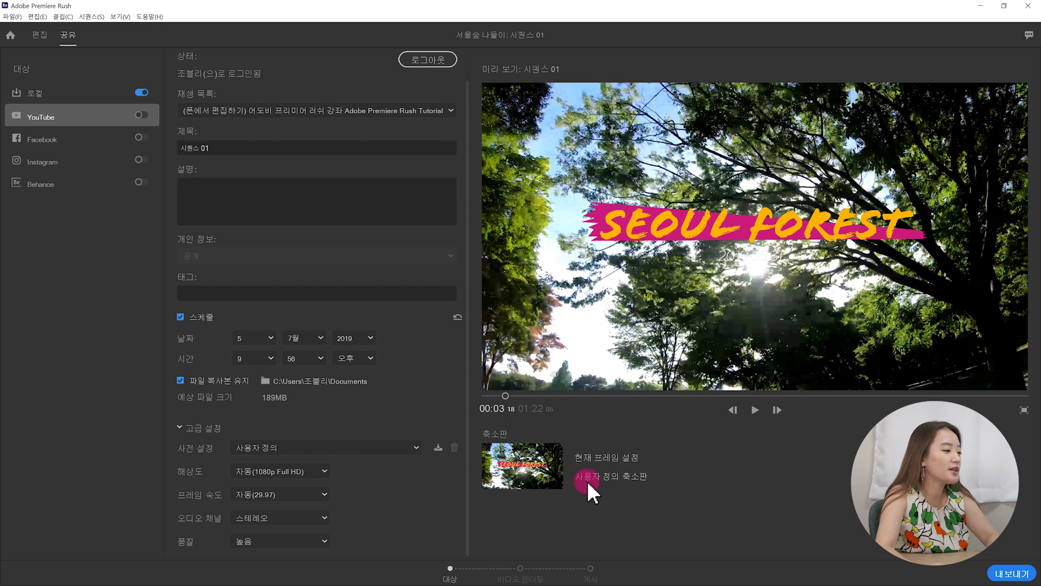
Replace the thumbnail with the custom 썸네일 image
{"action": "left_click", "coordinate": [603, 478]}
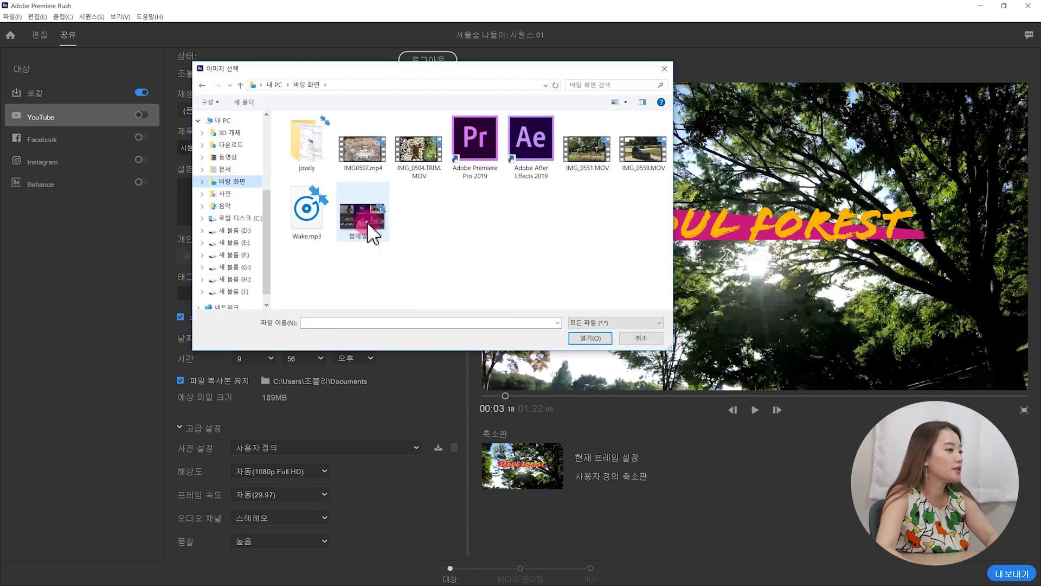
{"action": "double_click", "coordinate": [367, 223]}
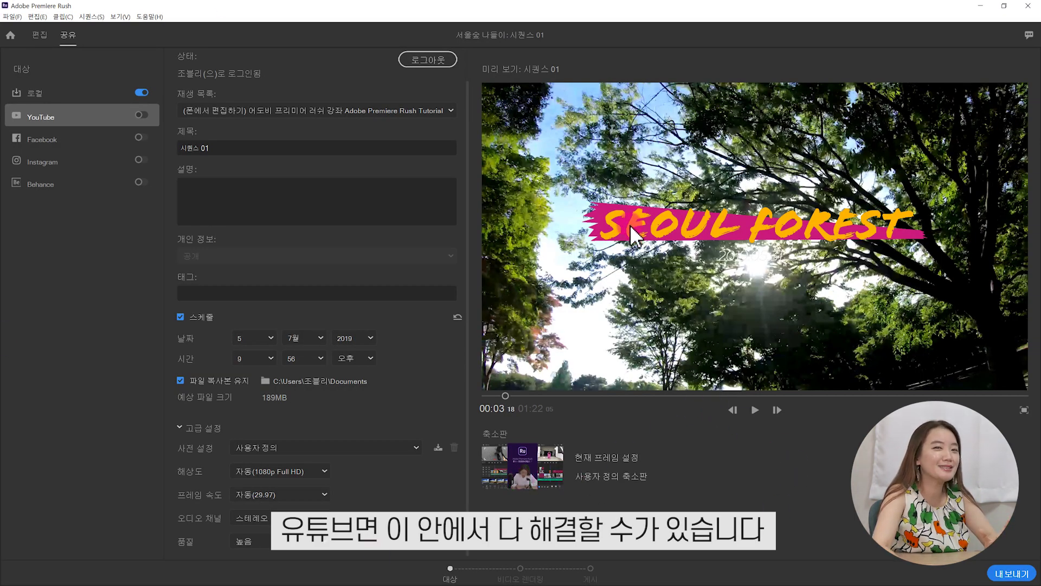
{"action": "left_click", "coordinate": [340, 433]}
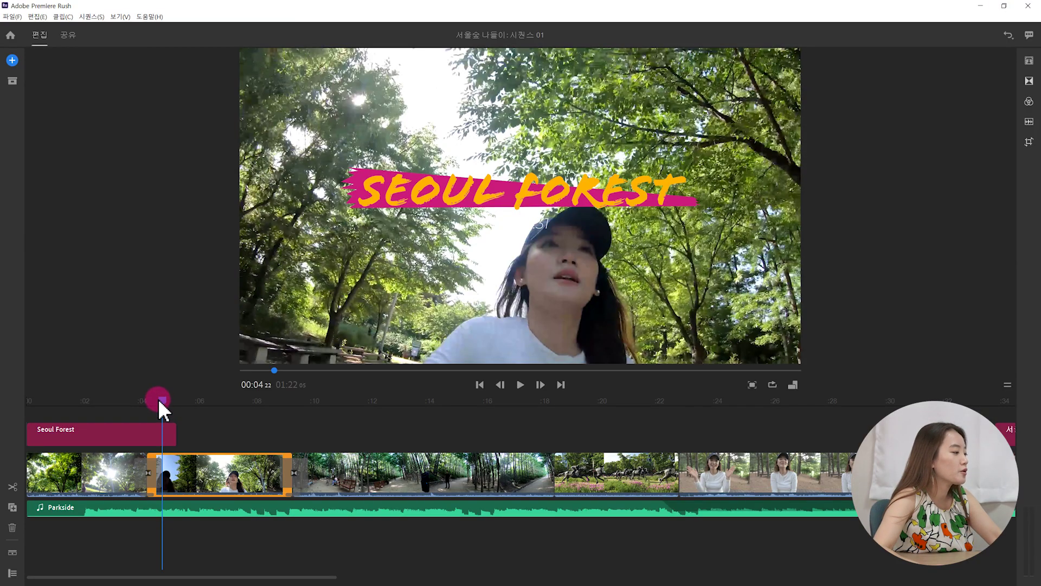
{"action": "mouse_move", "coordinate": [158, 406]}
{"action": "left_mouse_down"}
{"action": "mouse_move", "coordinate": [284, 418]}
{"action": "mouse_move", "coordinate": [289, 427]}
{"action": "left_mouse_up"}
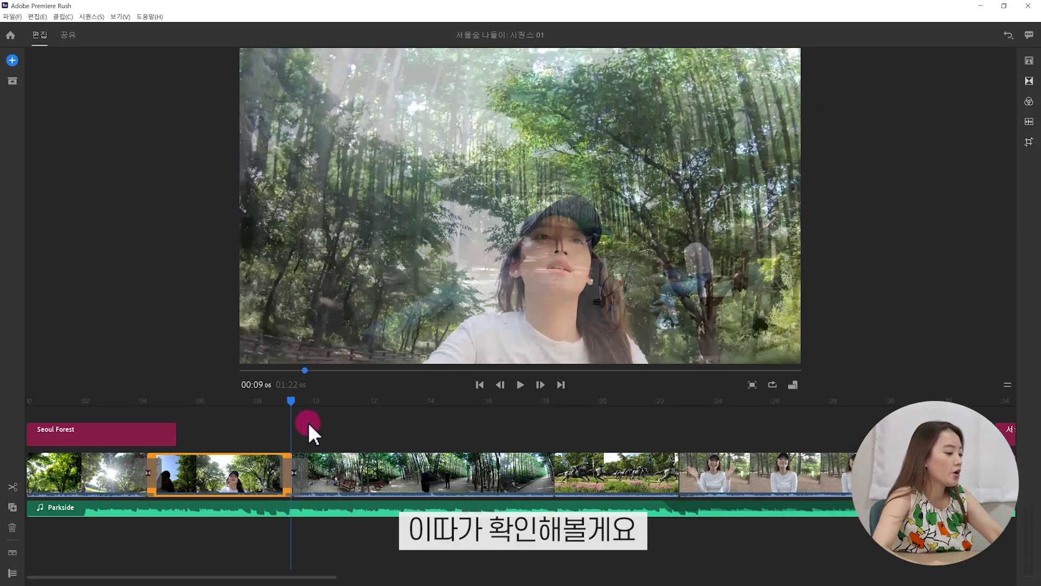
{"action": "key", "text": "minus"}
{"action": "left_click", "coordinate": [552, 401]}
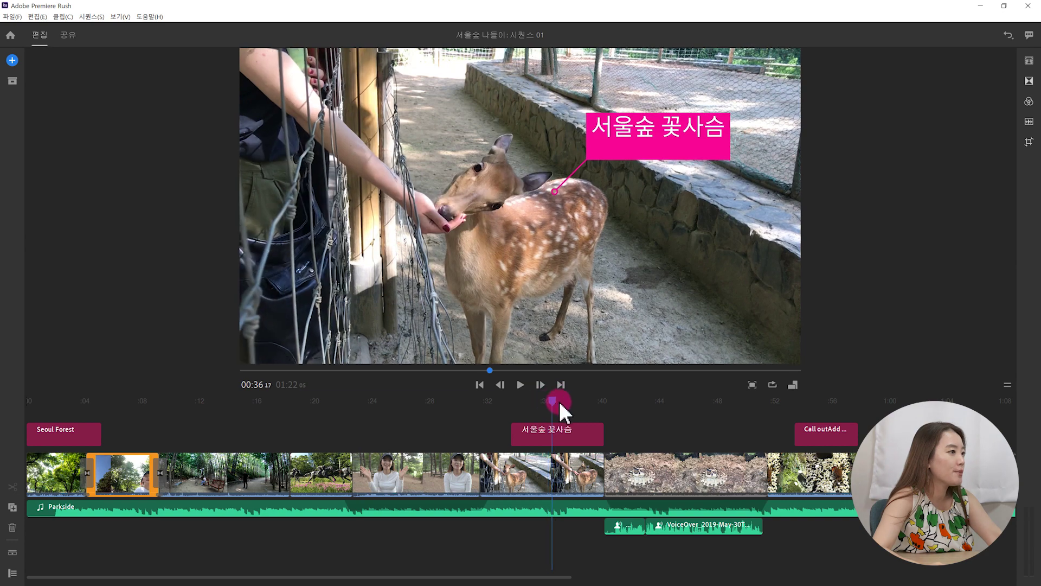
{"action": "mouse_move", "coordinate": [559, 401]}
{"action": "left_mouse_down"}
{"action": "mouse_move", "coordinate": [536, 409]}
{"action": "mouse_move", "coordinate": [581, 412]}
{"action": "left_mouse_up"}
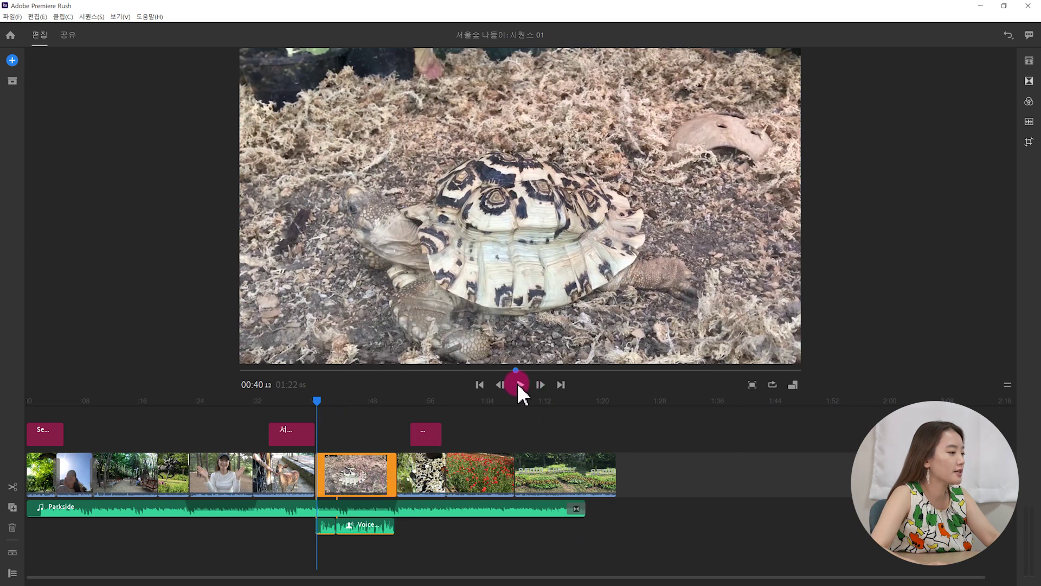
{"action": "left_click", "coordinate": [519, 388]}
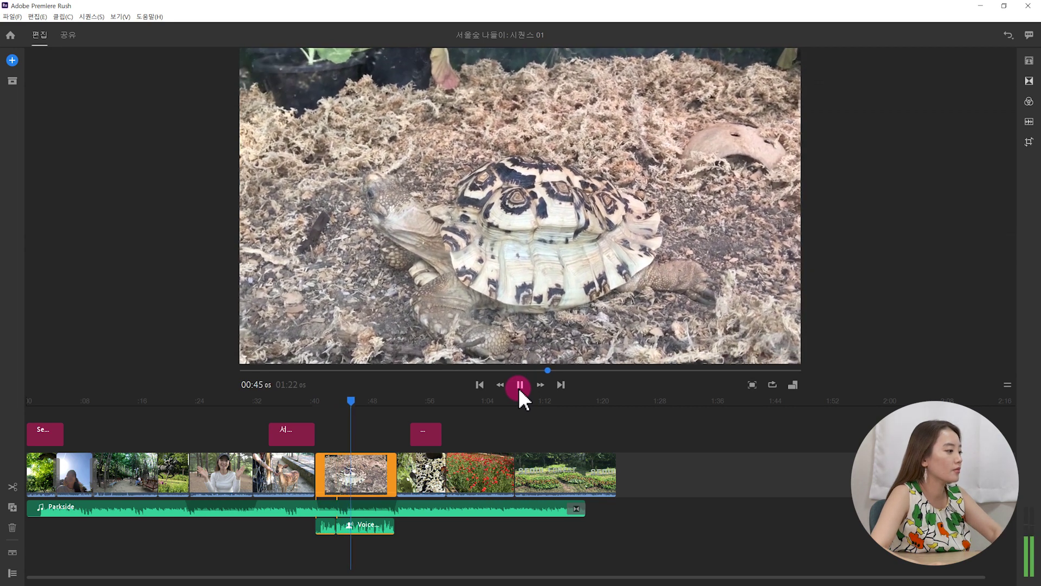
{"action": "left_click", "coordinate": [519, 389]}
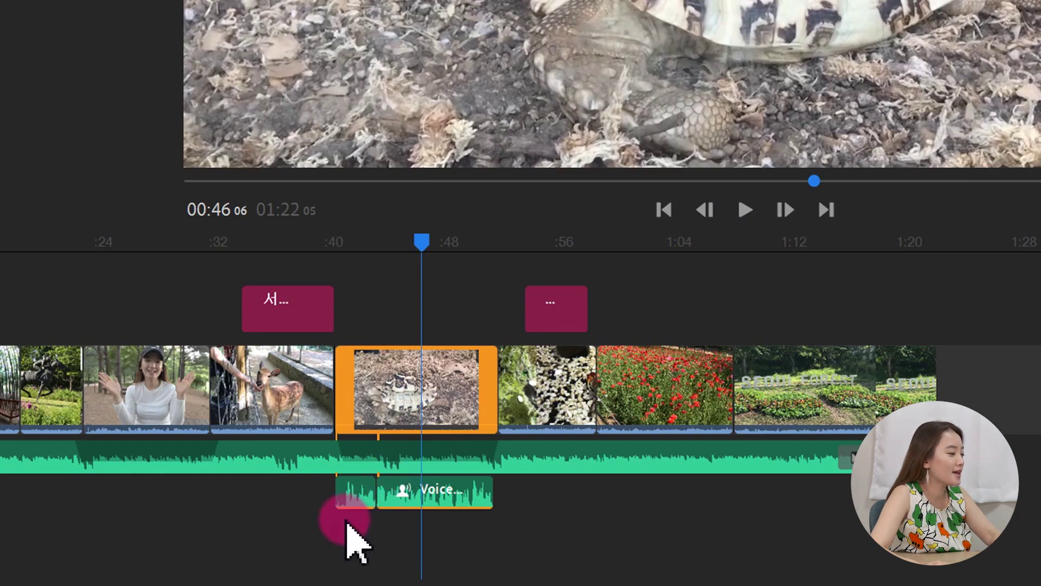
{"action": "left_click", "coordinate": [314, 496]}
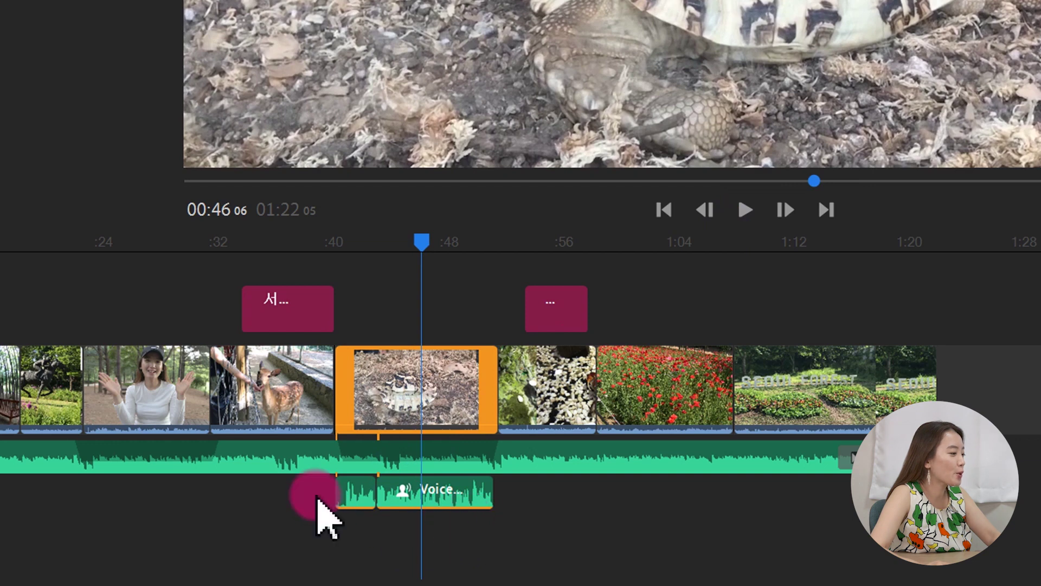
{"action": "left_click_drag", "start_coordinate": [581, 499], "coordinate": [314, 516]}
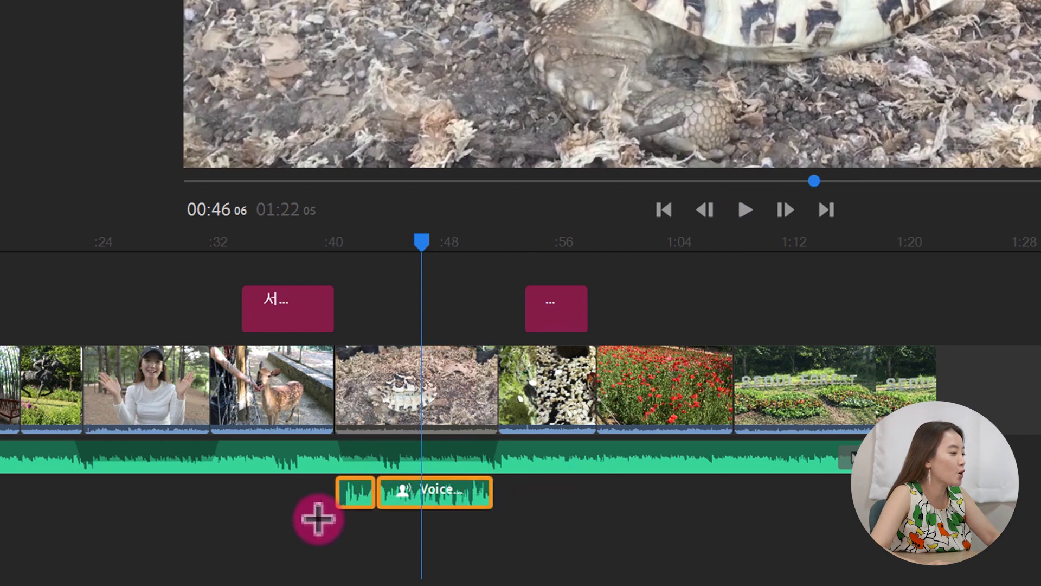
{"action": "left_click", "coordinate": [622, 518]}
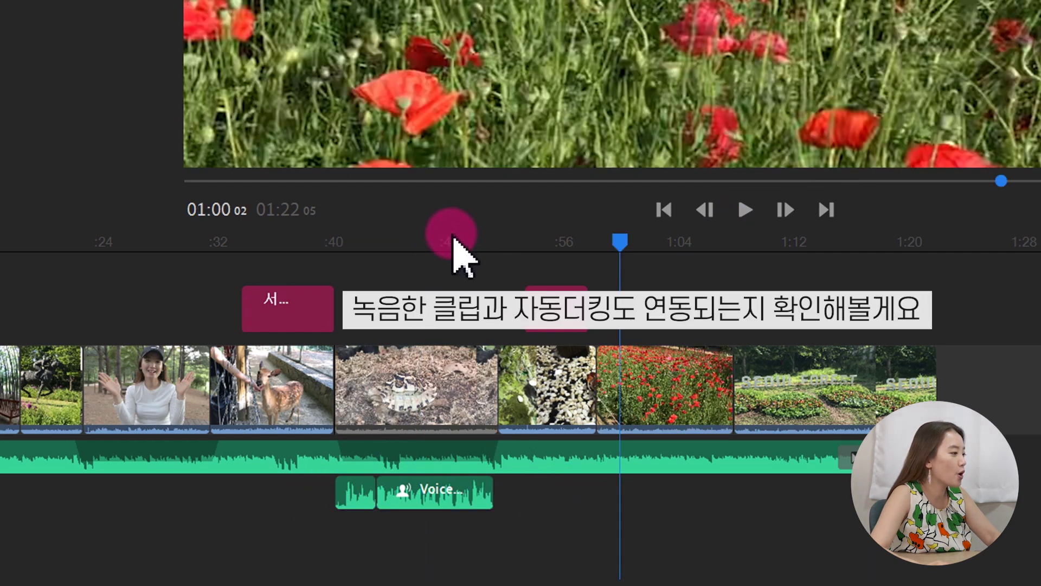
{"action": "left_click", "coordinate": [447, 243]}
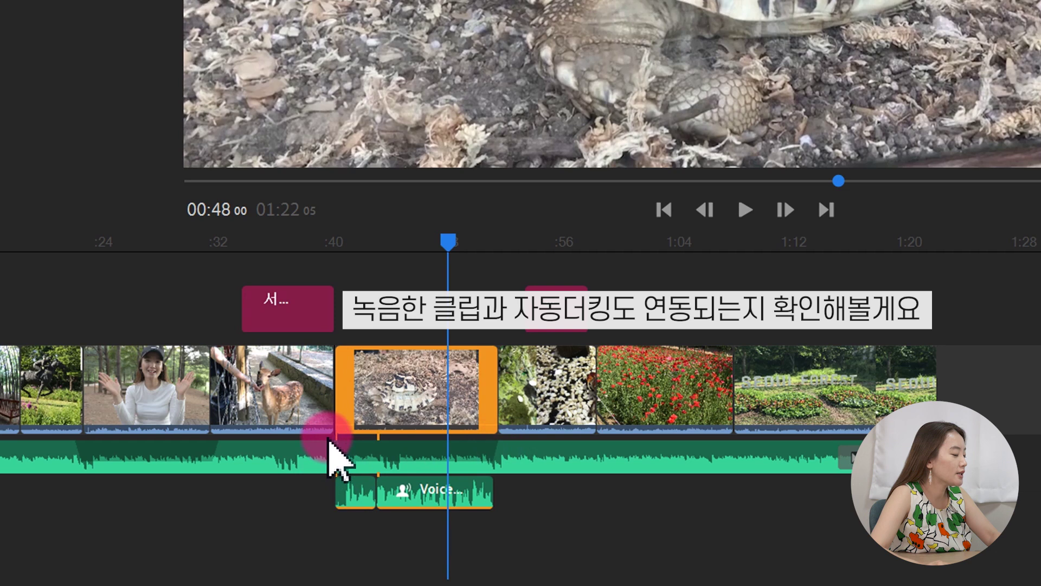
{"action": "left_click", "coordinate": [542, 511]}
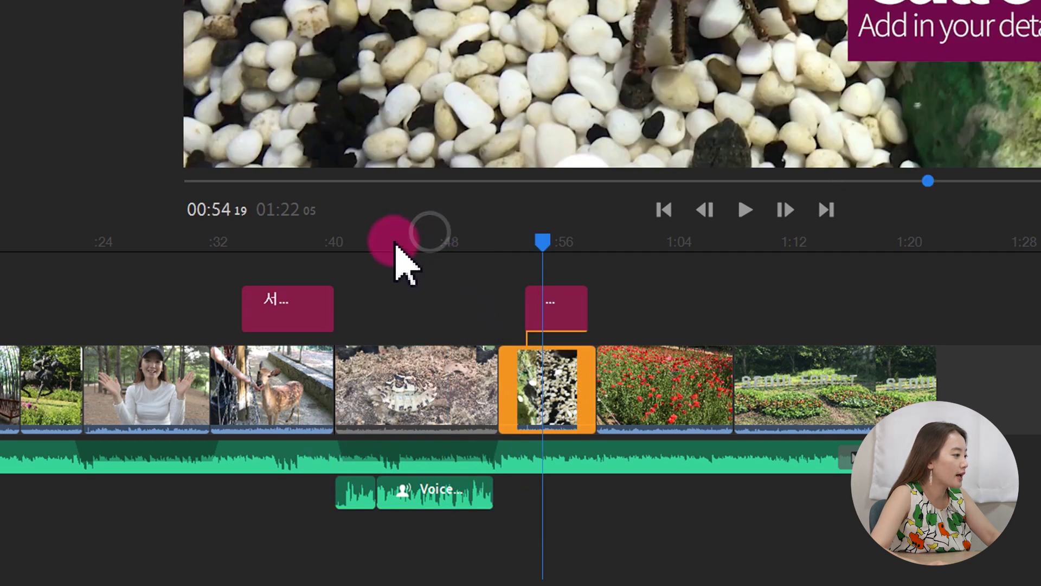
{"action": "left_click", "coordinate": [394, 386]}
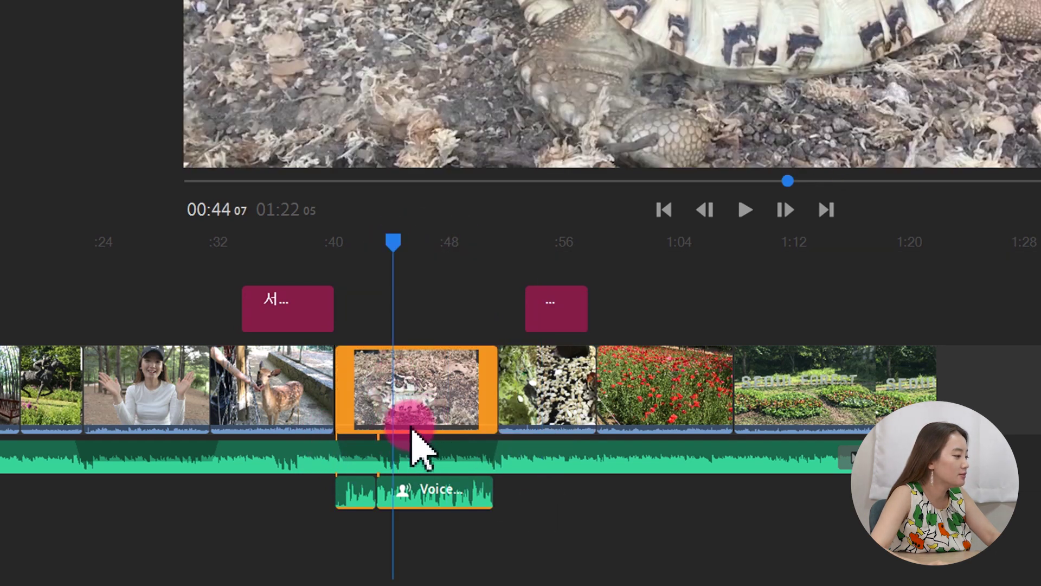
{"action": "left_click_drag", "start_coordinate": [413, 245], "coordinate": [261, 282]}
{"action": "left_click", "coordinate": [590, 558]}
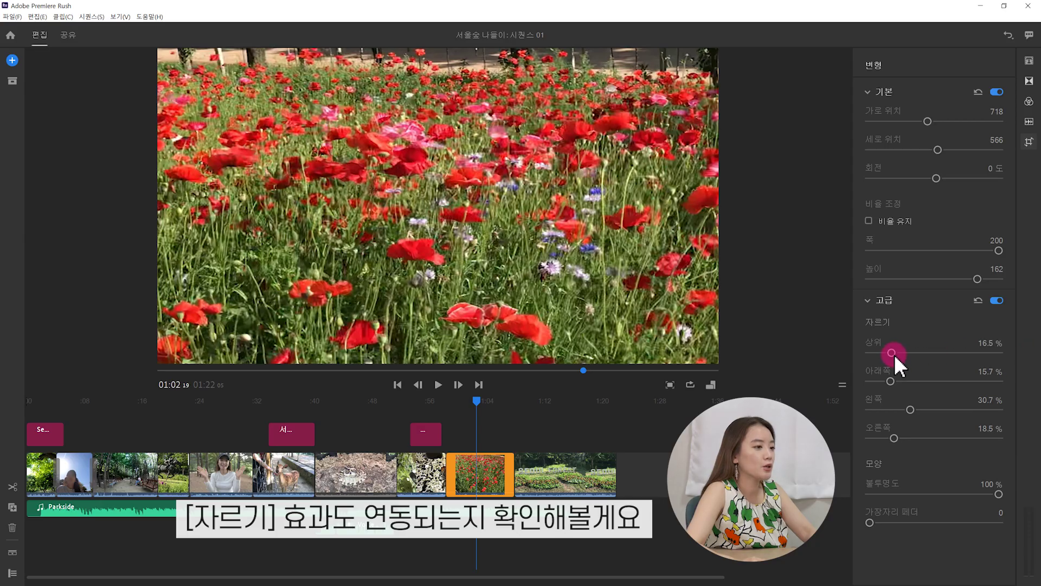
Crop the poppy clip on every side, tilt it to -24° and shift it left in the frame
{"action": "mouse_move", "coordinate": [891, 353]}
{"action": "left_mouse_down"}
{"action": "mouse_move", "coordinate": [906, 353]}
{"action": "mouse_move", "coordinate": [900, 381]}
{"action": "mouse_move", "coordinate": [920, 381]}
{"action": "mouse_move", "coordinate": [936, 409]}
{"action": "left_mouse_up"}
{"action": "left_click_drag", "start_coordinate": [908, 442], "coordinate": [910, 438]}
{"action": "left_click_drag", "start_coordinate": [927, 121], "coordinate": [911, 120]}
{"action": "left_click_drag", "start_coordinate": [936, 178], "coordinate": [926, 178]}
{"action": "left_click_drag", "start_coordinate": [910, 121], "coordinate": [921, 121]}
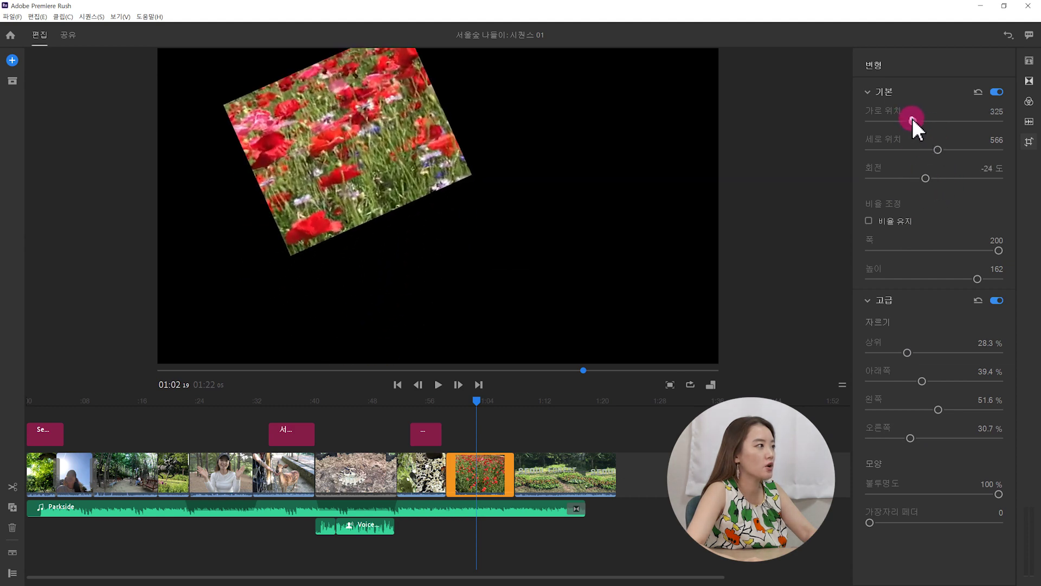
Select the SEOUL FOREST sign clip at 1:13
{"action": "left_click", "coordinate": [540, 405]}
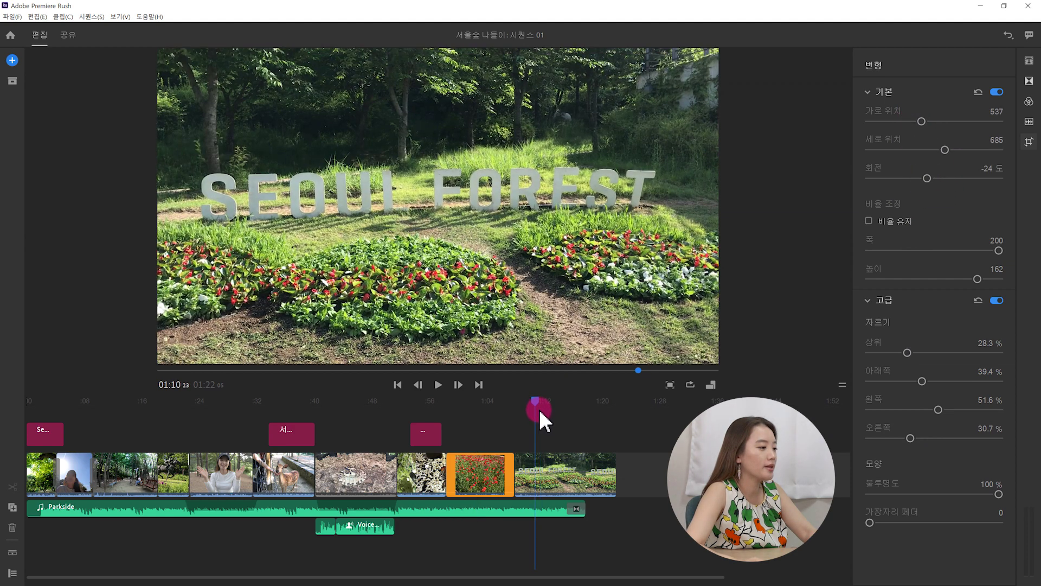
{"action": "left_click", "coordinate": [552, 480]}
{"action": "left_click", "coordinate": [1036, 168]}
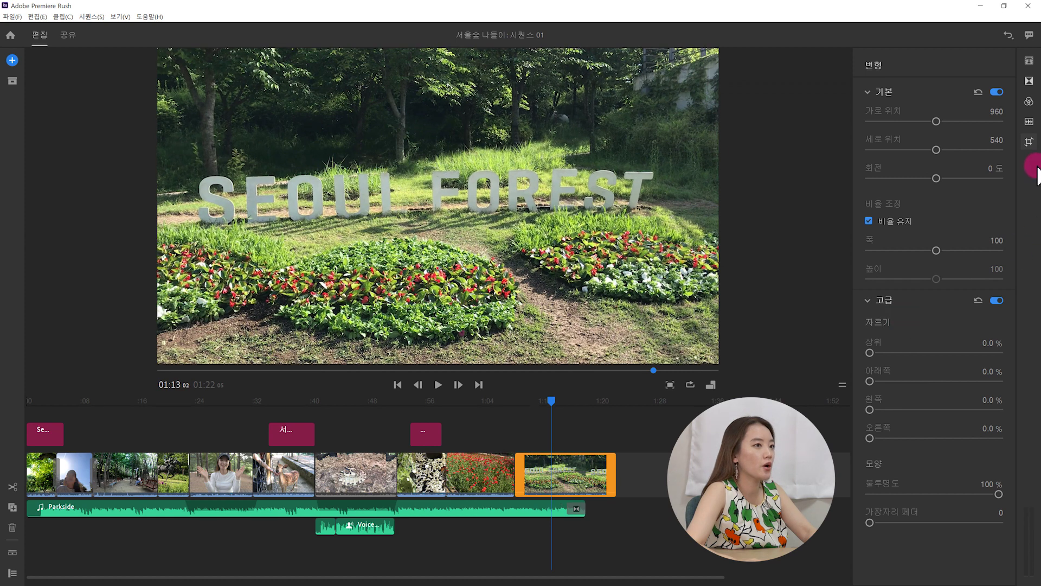
In the sign clip's manual color settings, set exposure 1.02, tint -6, vibrance 12 and saturation 139
{"action": "left_click", "coordinate": [1030, 104]}
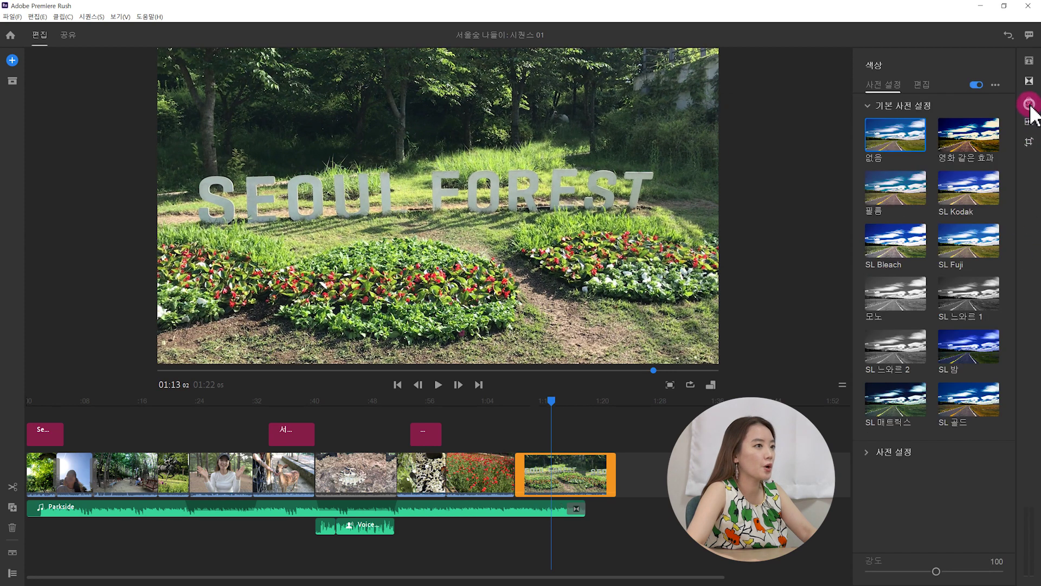
{"action": "left_click", "coordinate": [923, 86]}
{"action": "mouse_move", "coordinate": [931, 139]}
{"action": "left_mouse_down"}
{"action": "mouse_move", "coordinate": [950, 135]}
{"action": "mouse_move", "coordinate": [968, 165]}
{"action": "mouse_move", "coordinate": [907, 222]}
{"action": "left_mouse_up"}
{"action": "left_click_drag", "start_coordinate": [936, 277], "coordinate": [962, 335]}
{"action": "left_click", "coordinate": [866, 361]}
Add faded film, clarity and a 2.50-amount vignette feathered at 70
{"action": "mouse_move", "coordinate": [936, 506]}
{"action": "left_mouse_down"}
{"action": "mouse_move", "coordinate": [962, 506]}
{"action": "mouse_move", "coordinate": [978, 477]}
{"action": "left_mouse_up"}
{"action": "left_click_drag", "start_coordinate": [936, 421], "coordinate": [947, 420]}
{"action": "left_click_drag", "start_coordinate": [870, 392], "coordinate": [887, 392]}
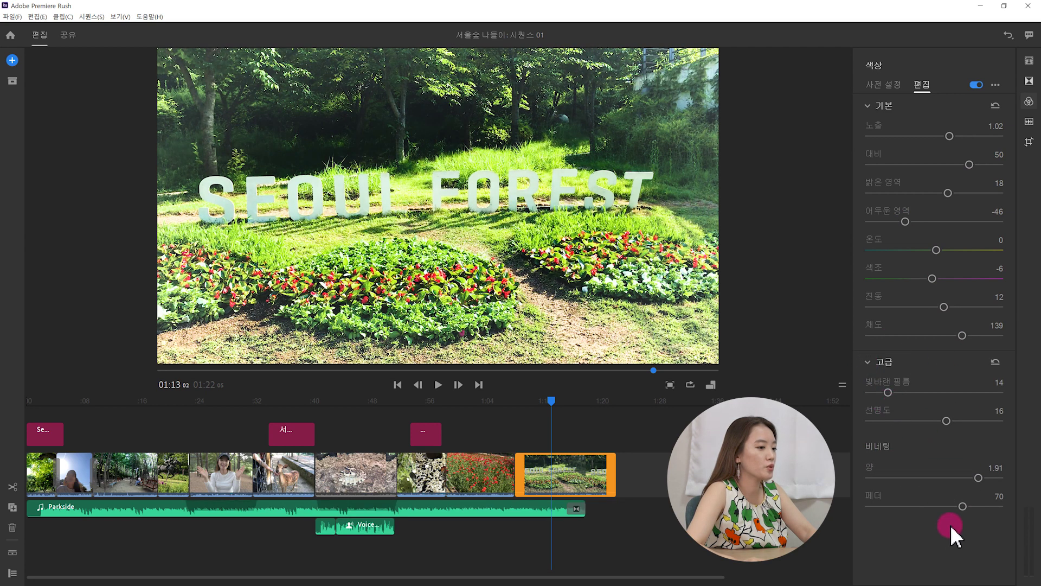
{"action": "left_click_drag", "start_coordinate": [980, 480], "coordinate": [988, 481]}
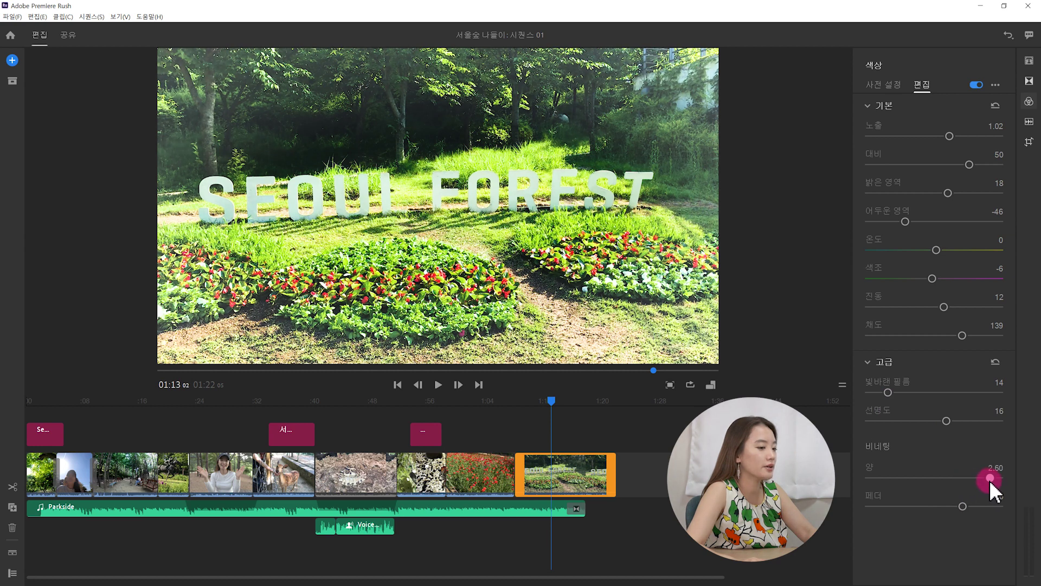
{"action": "left_click", "coordinate": [893, 468]}
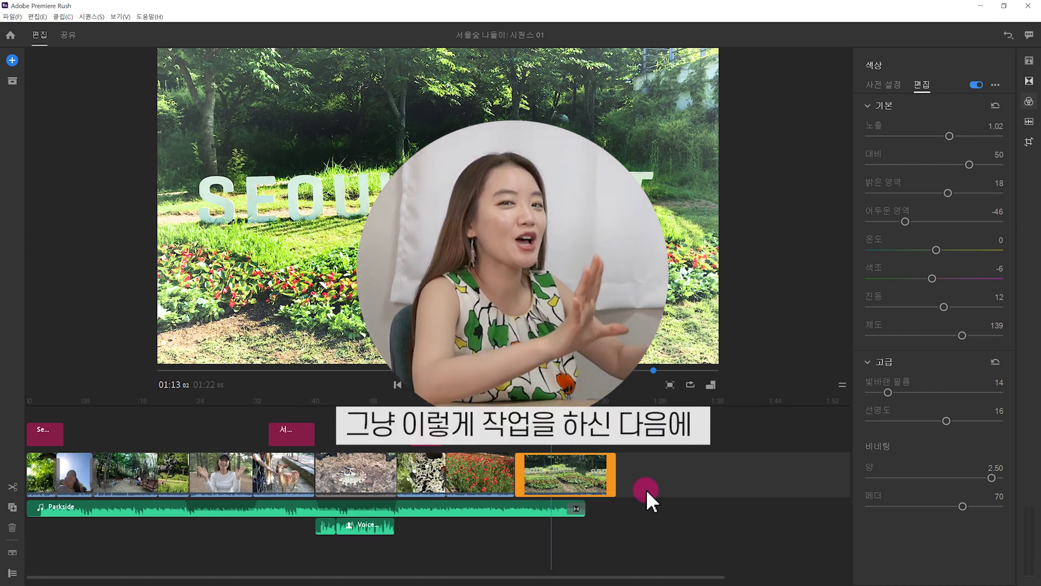
Close the Seoul Forest vlog project with File > Close Project
{"action": "left_click", "coordinate": [10, 17]}
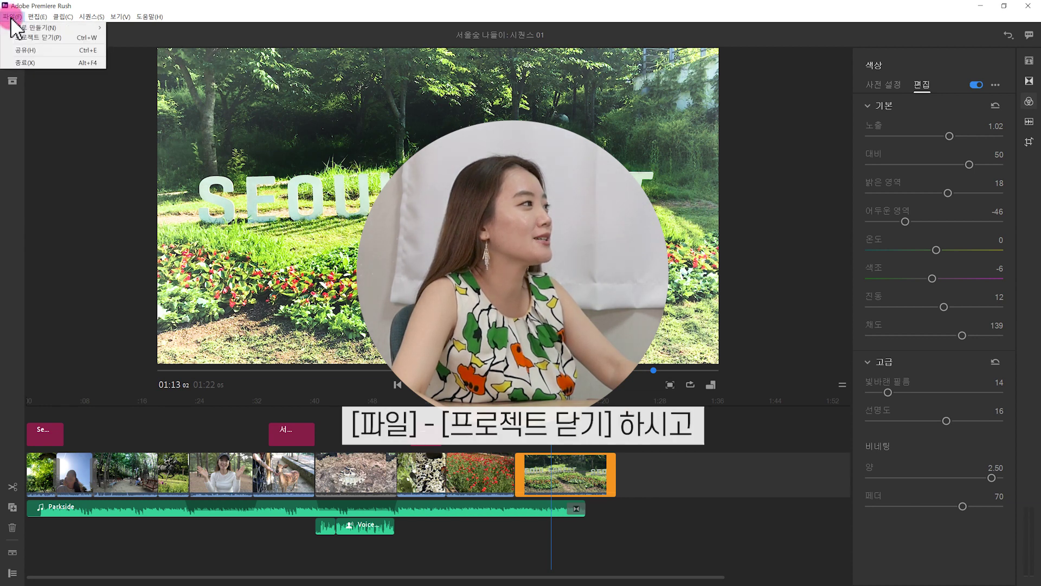
{"action": "left_click", "coordinate": [31, 39]}
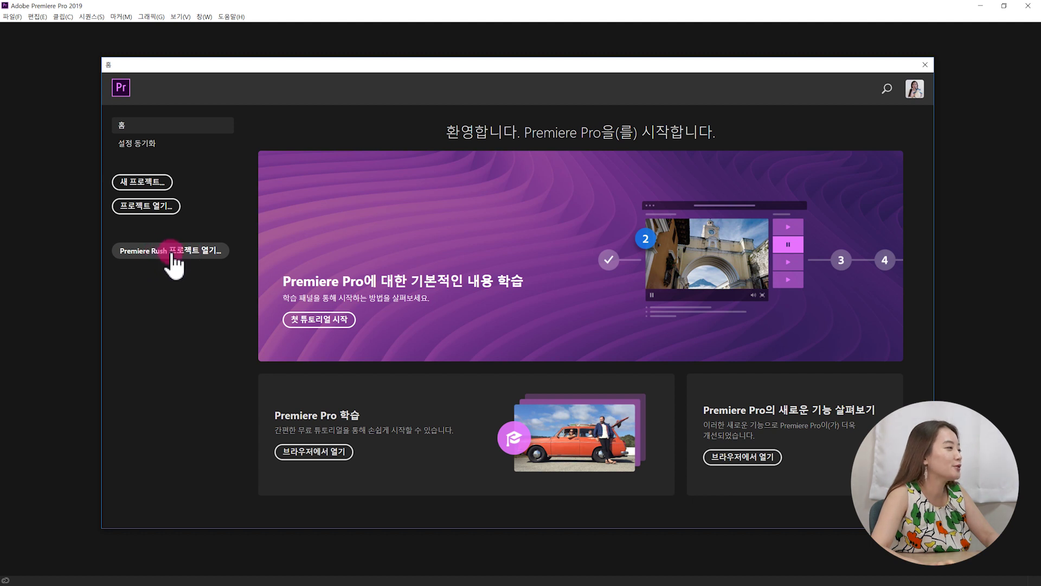
Choose 'Open Premiere Rush Project…' on the Premiere Pro Home screen
{"action": "left_click", "coordinate": [172, 254]}
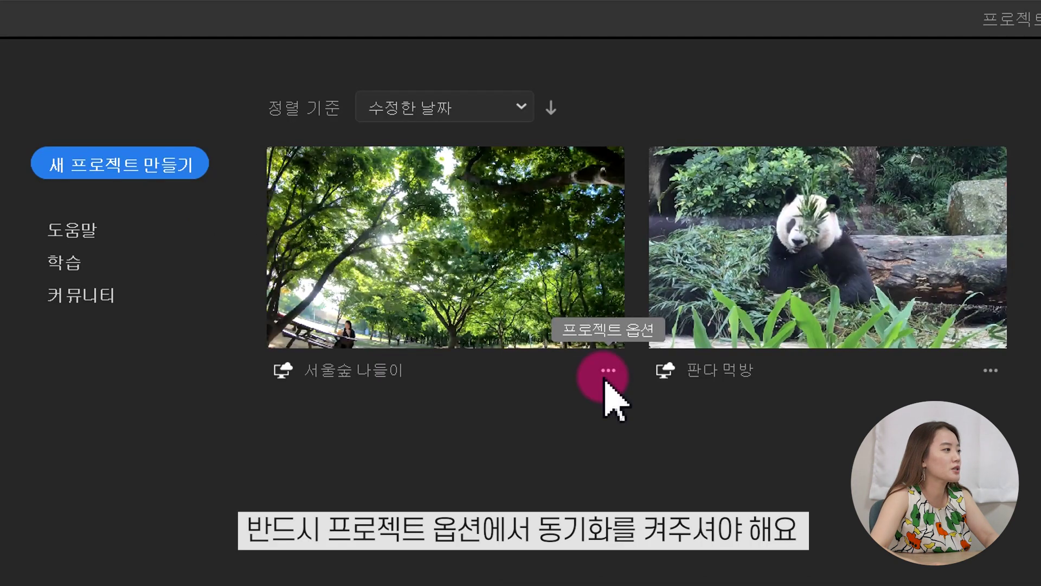
{"action": "left_click", "coordinate": [317, 207]}
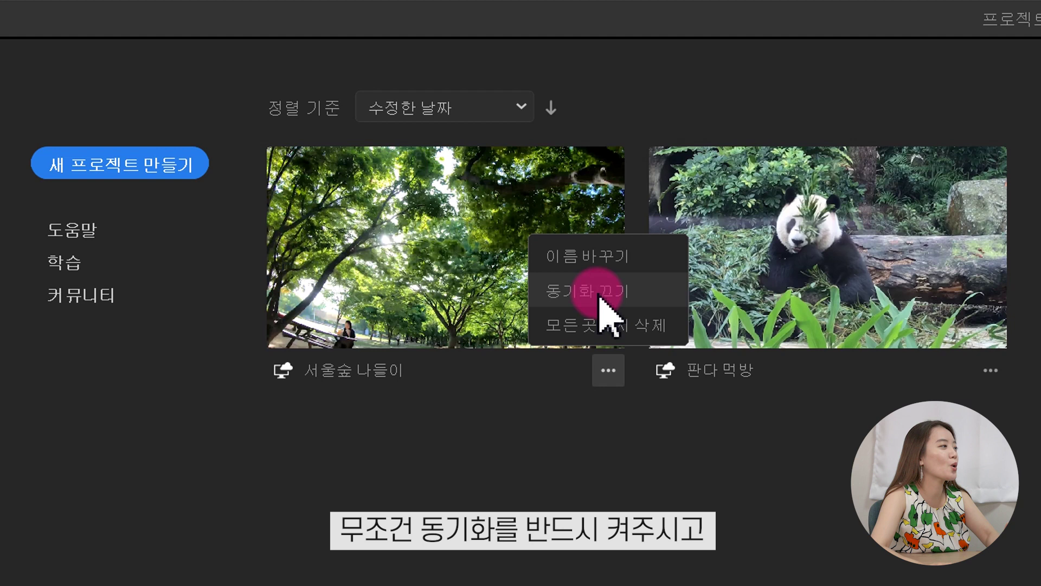
{"action": "left_click", "coordinate": [296, 434]}
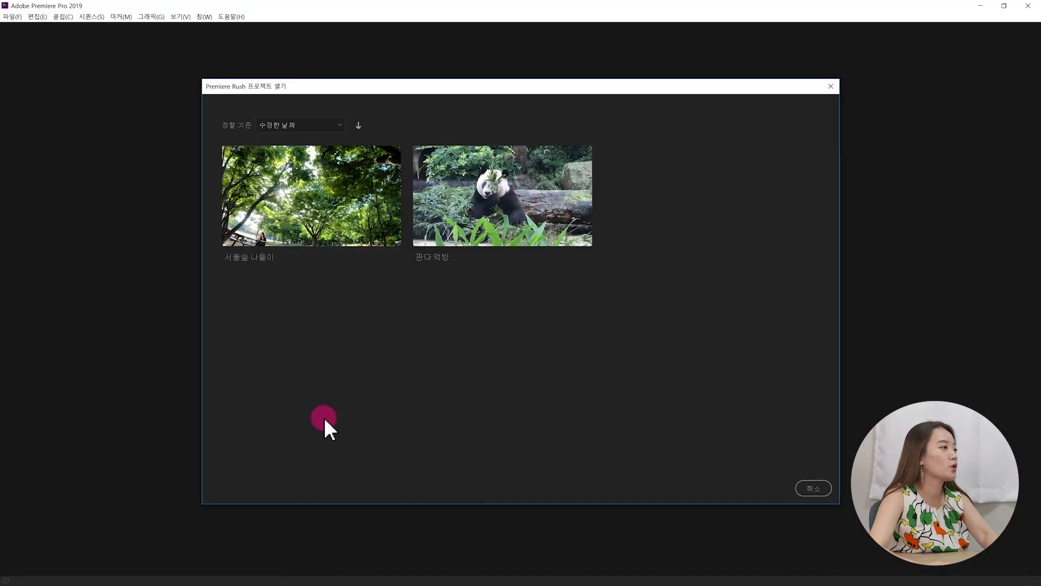
Open the synced 서울숲 나들이 Rush project
{"action": "left_click", "coordinate": [287, 225]}
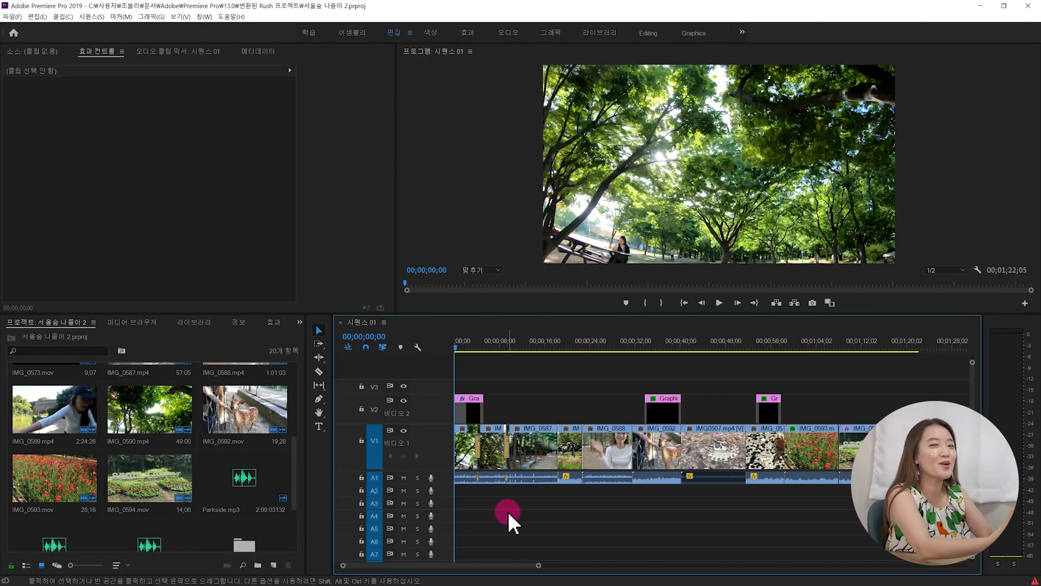
Browse the imported media bin and bring the sequence timeline into focus
{"action": "left_click", "coordinate": [297, 374]}
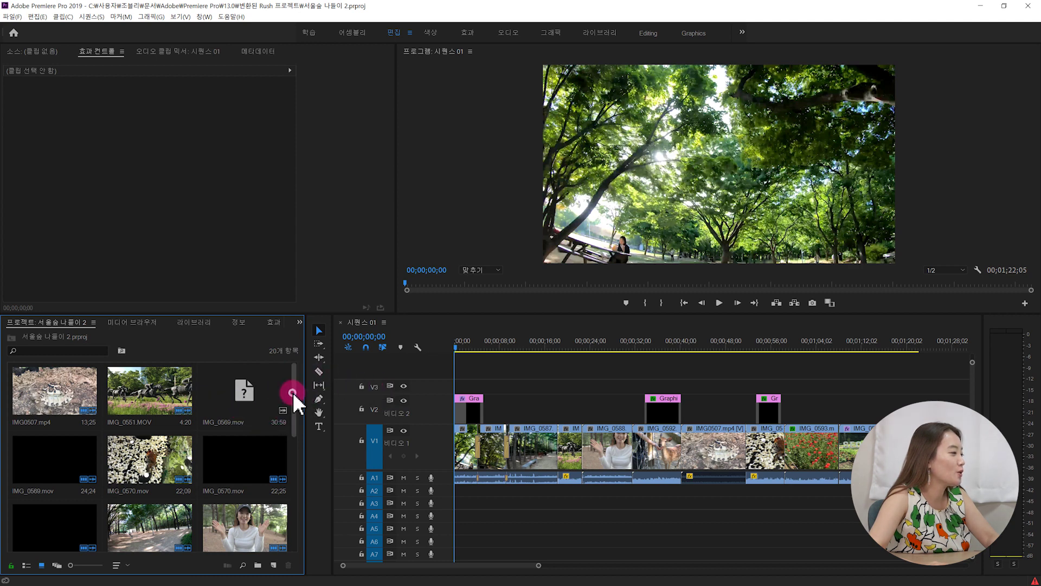
{"action": "left_click_drag", "start_coordinate": [293, 394], "coordinate": [298, 491]}
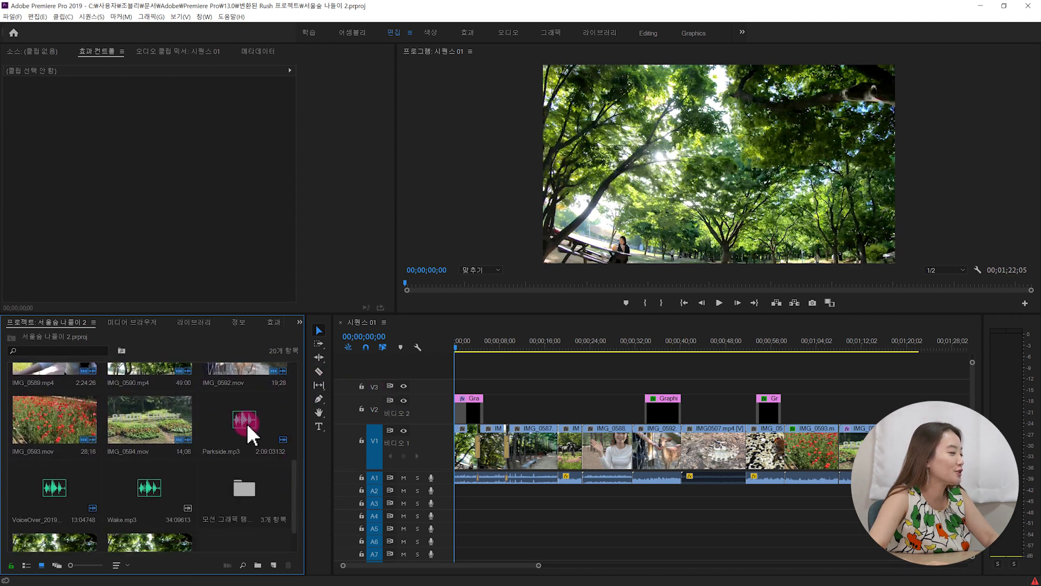
{"action": "left_click", "coordinate": [567, 508]}
{"action": "left_click_drag", "start_coordinate": [567, 509], "coordinate": [549, 512]}
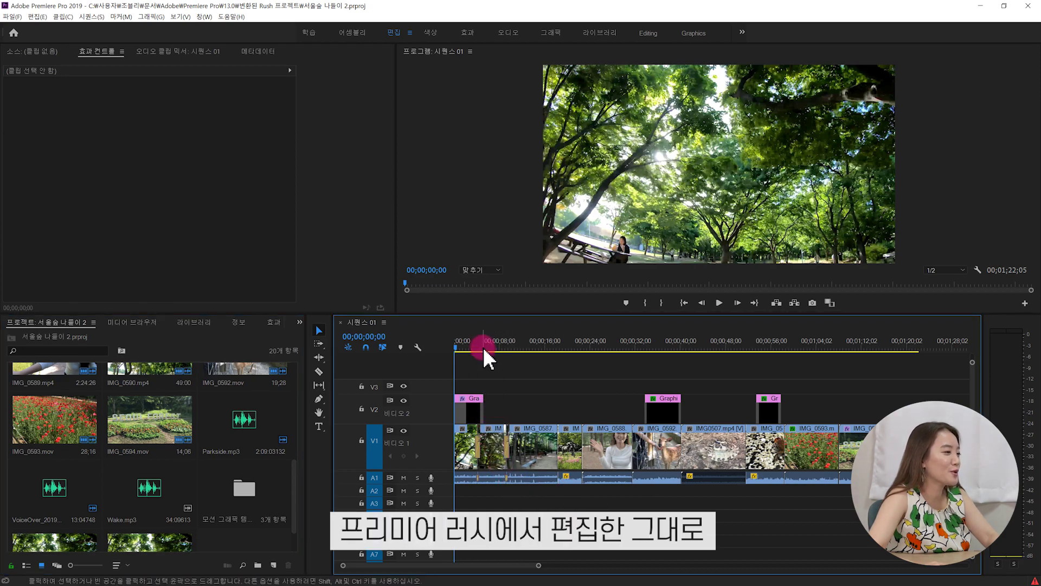
Play the sequence from the start through the SEOUL FOREST opening title
{"action": "left_click", "coordinate": [460, 344]}
{"action": "key", "text": "Home"}
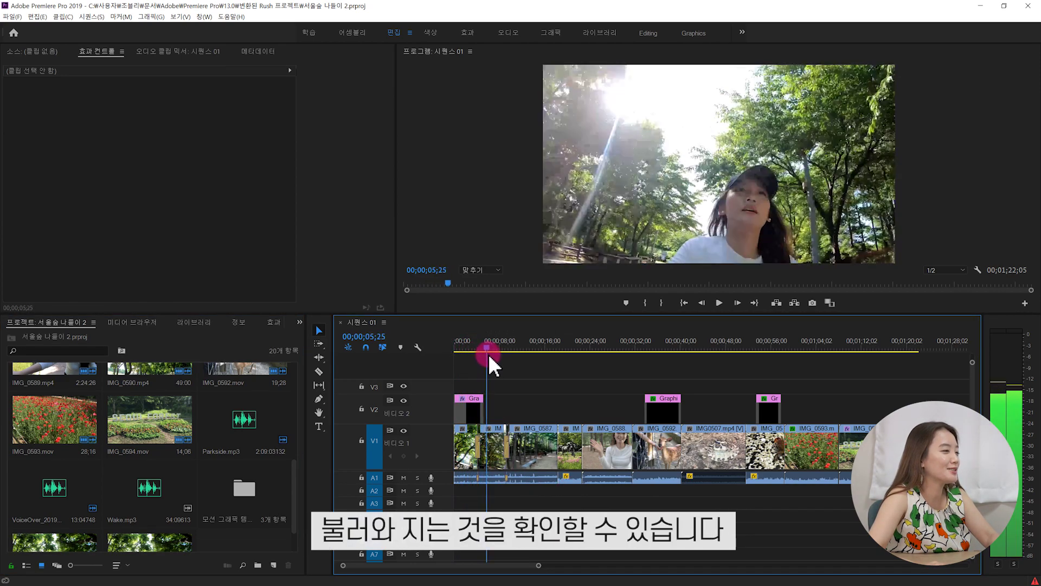
{"action": "key", "text": "space"}
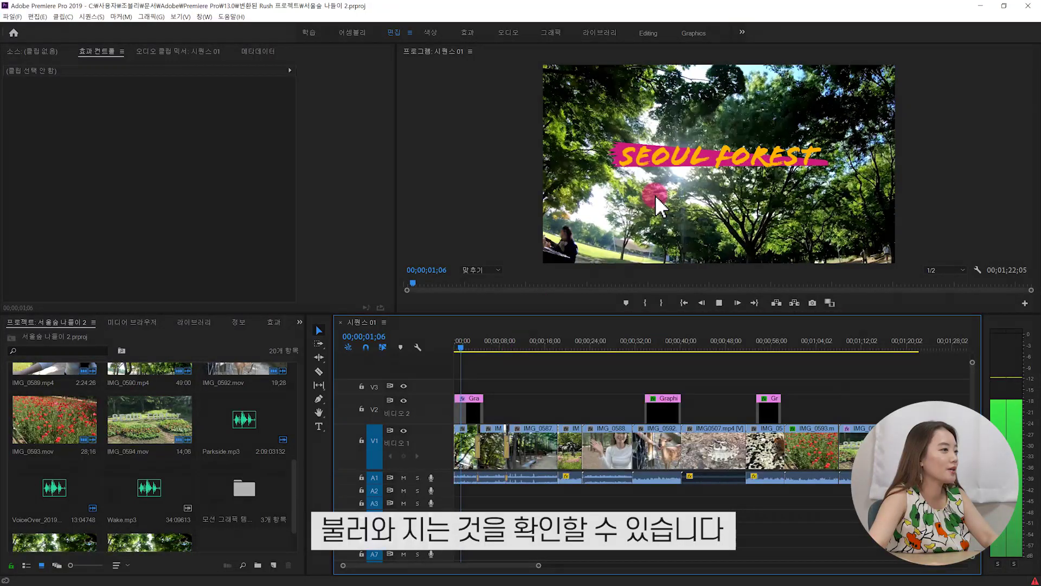
{"action": "left_click", "coordinate": [716, 186]}
Zoom the timeline in and play through the title's dissolve to around 8 seconds
{"action": "left_click", "coordinate": [466, 346]}
{"action": "left_click_drag", "start_coordinate": [471, 347], "coordinate": [538, 346]}
{"action": "key", "text": "equal"}
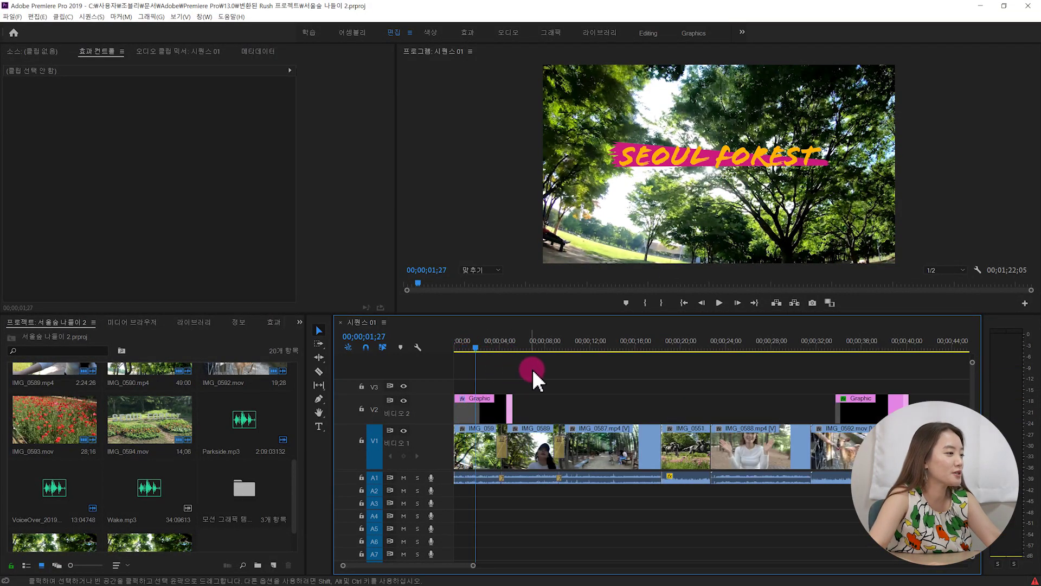
{"action": "key", "text": "equal"}
{"action": "key", "text": "space"}
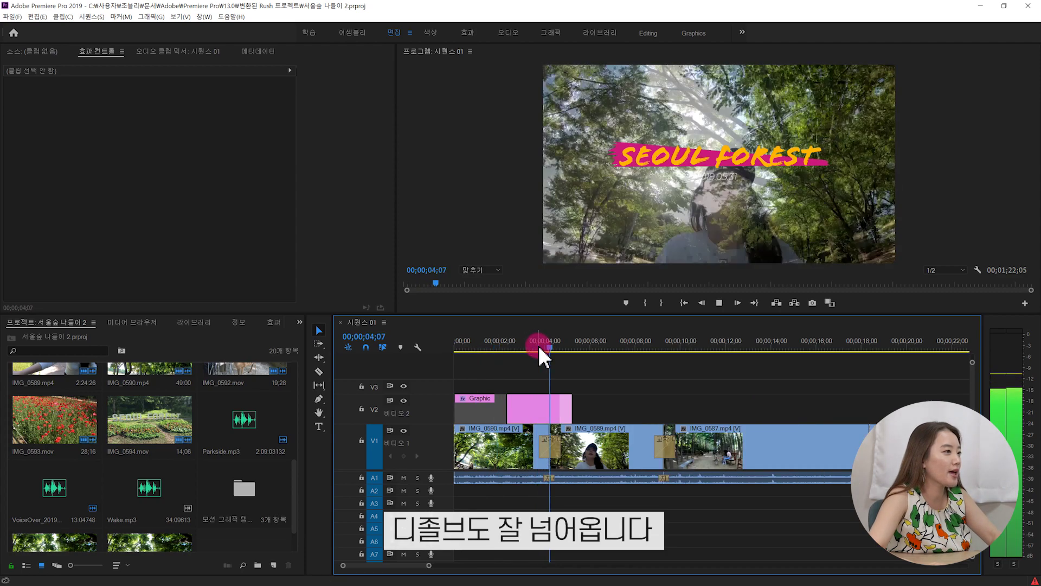
{"action": "left_click", "coordinate": [693, 412]}
{"action": "left_click", "coordinate": [655, 343]}
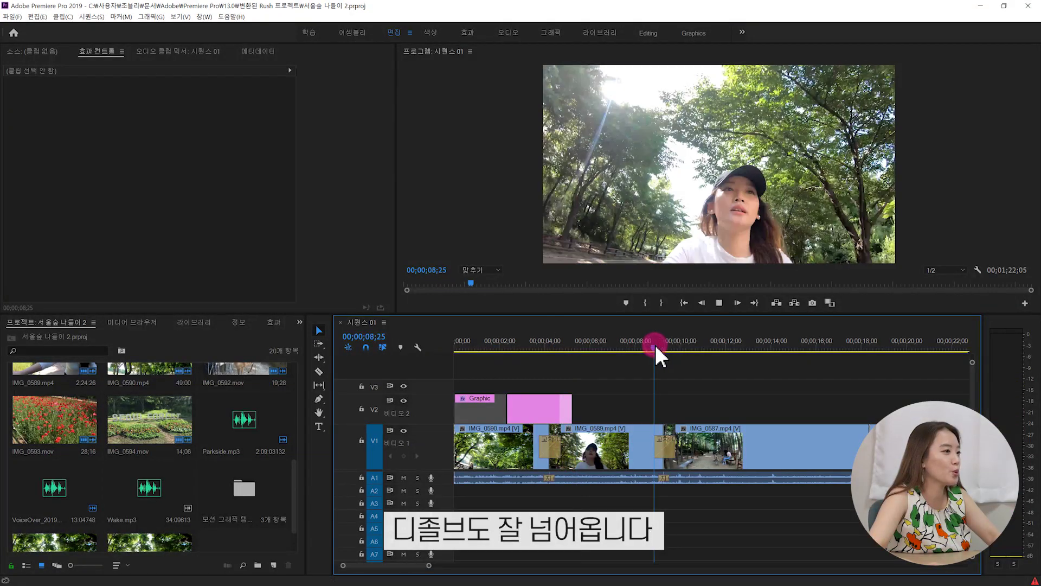
Zoom the timeline out and play on into the talking clip
{"action": "key", "text": "minus"}
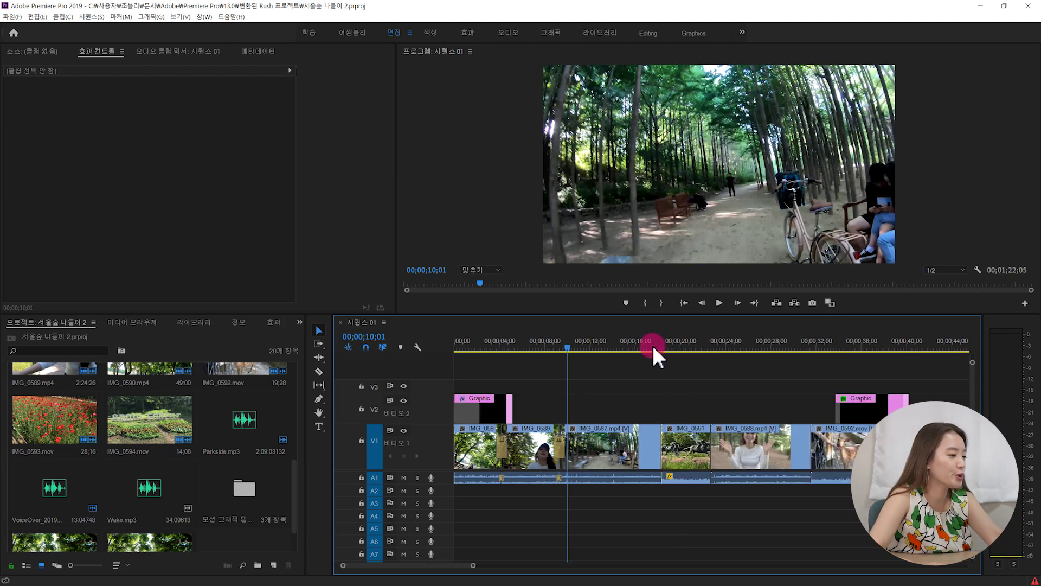
{"action": "key", "text": "minus"}
{"action": "left_click", "coordinate": [620, 404]}
{"action": "key", "text": "space"}
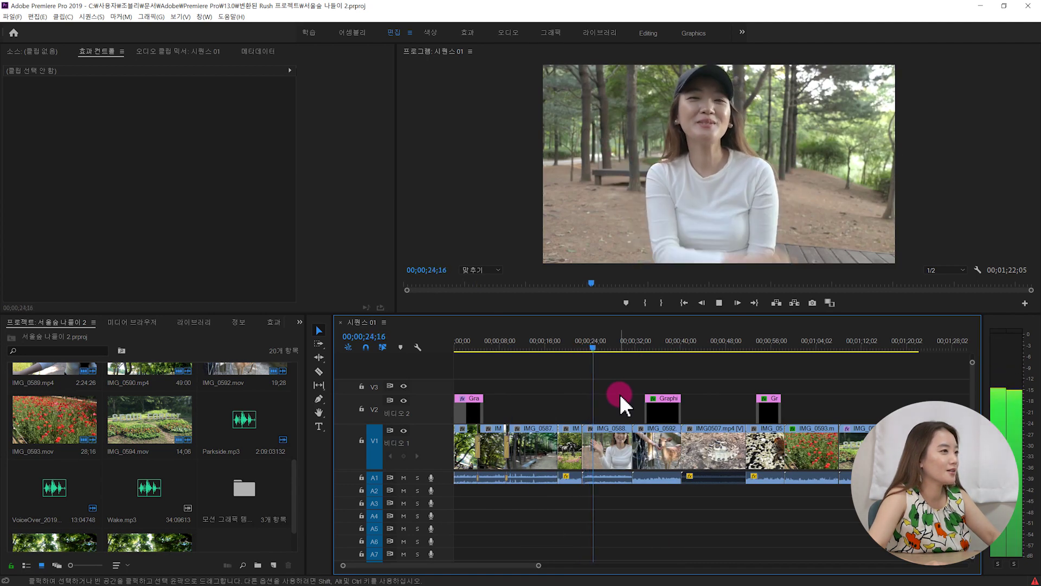
{"action": "left_click", "coordinate": [734, 142]}
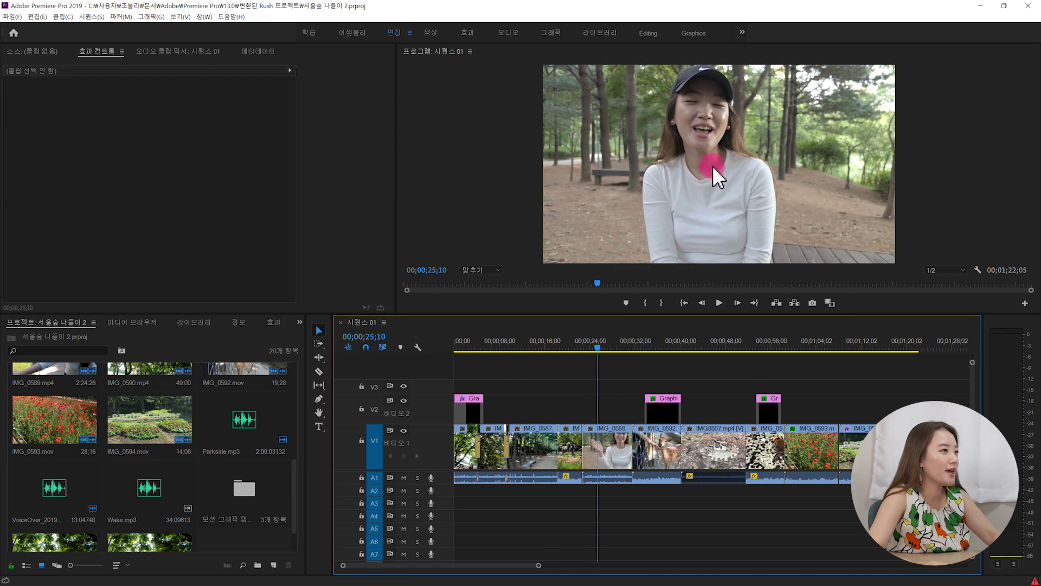
{"action": "left_click", "coordinate": [714, 148]}
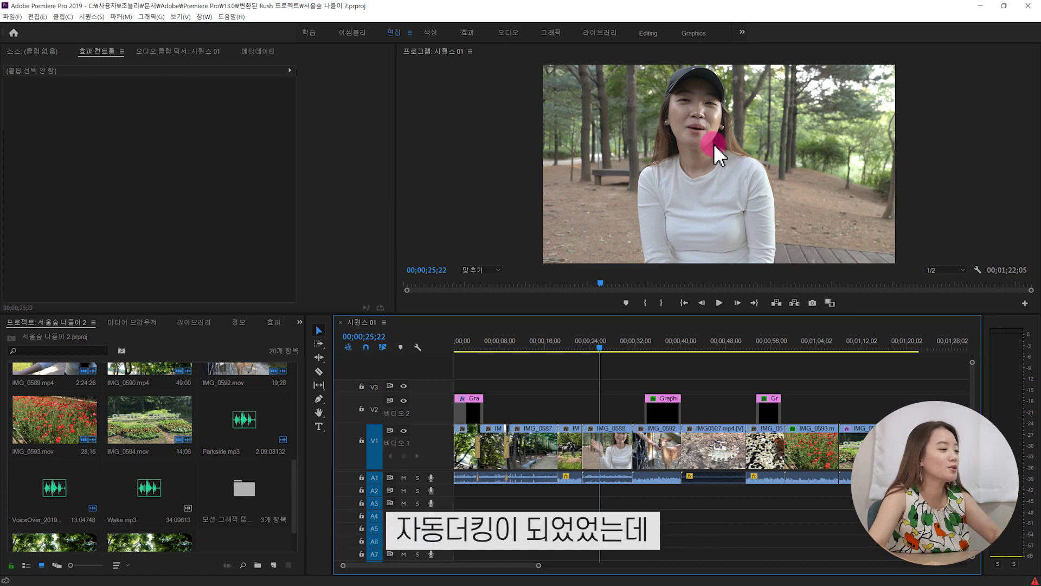
Listen to the music duck under the talking clip, then park at the deer clip at 38;22
{"action": "left_click", "coordinate": [678, 324]}
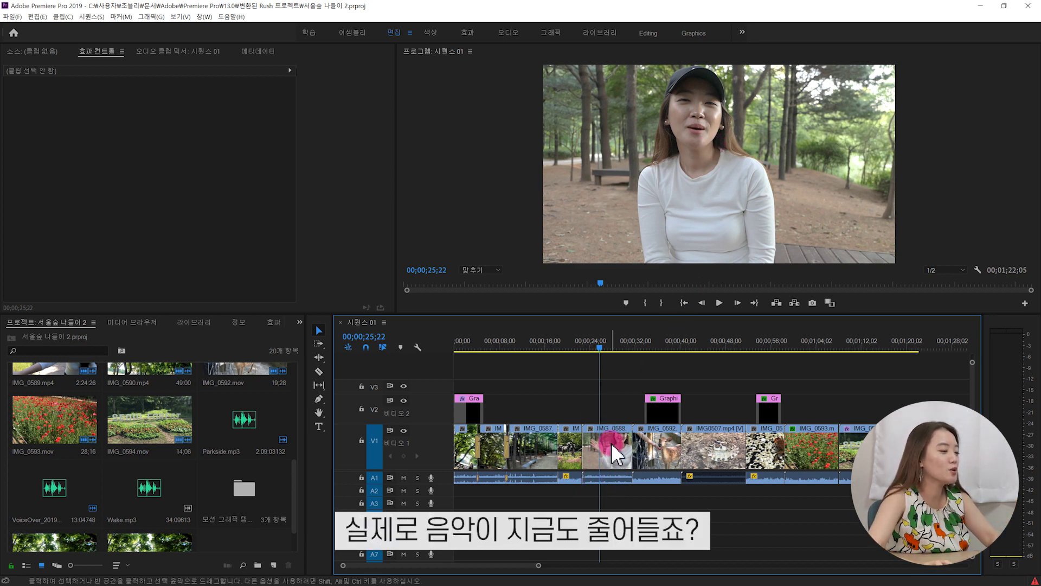
{"action": "key", "text": "space"}
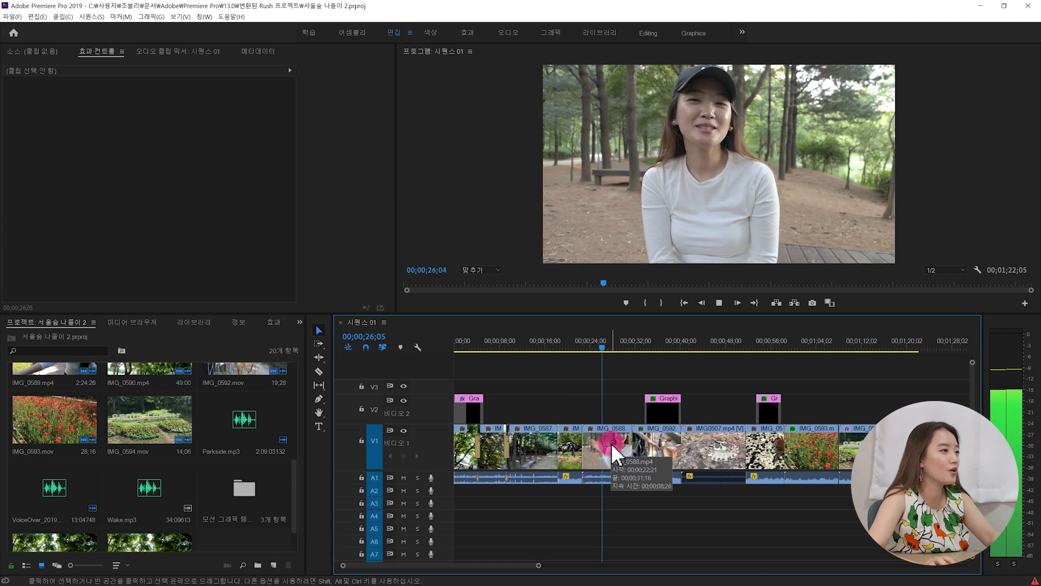
{"action": "key", "text": "space"}
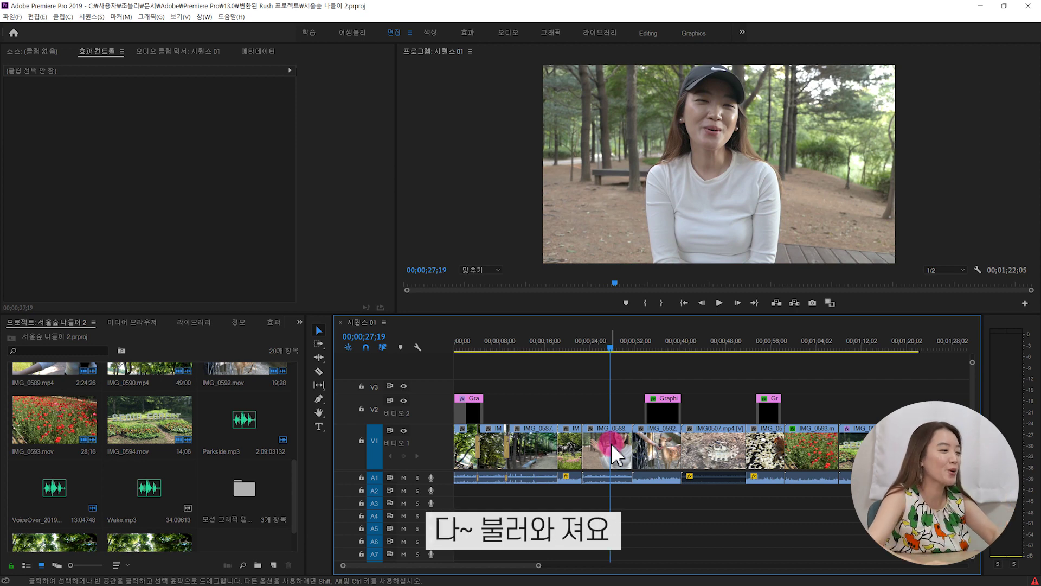
{"action": "left_click", "coordinate": [674, 342]}
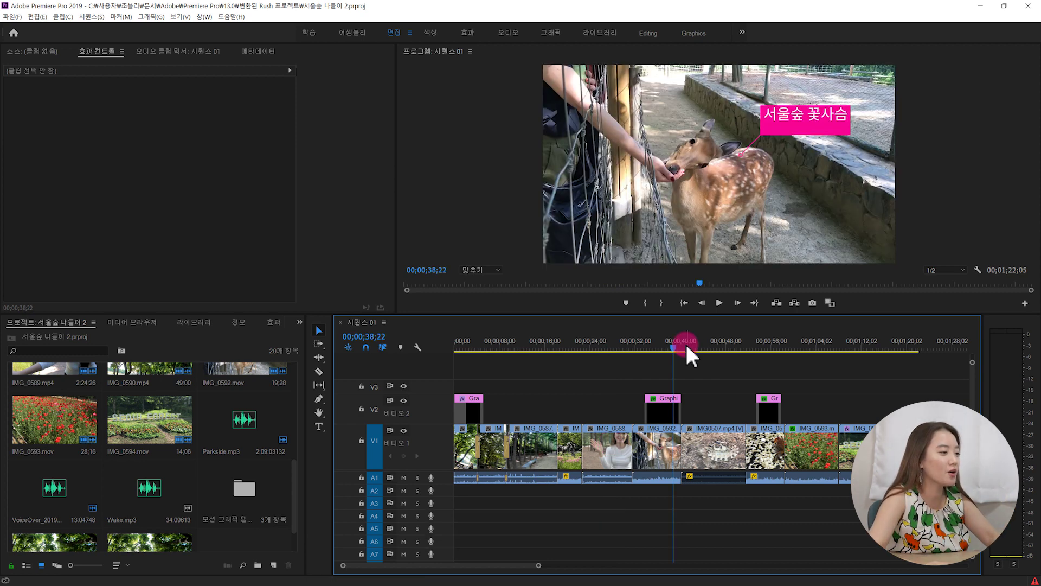
Play the tortoise clip's voice-over section, stopping at 46;21
{"action": "left_click", "coordinate": [686, 341]}
{"action": "key", "text": "space"}
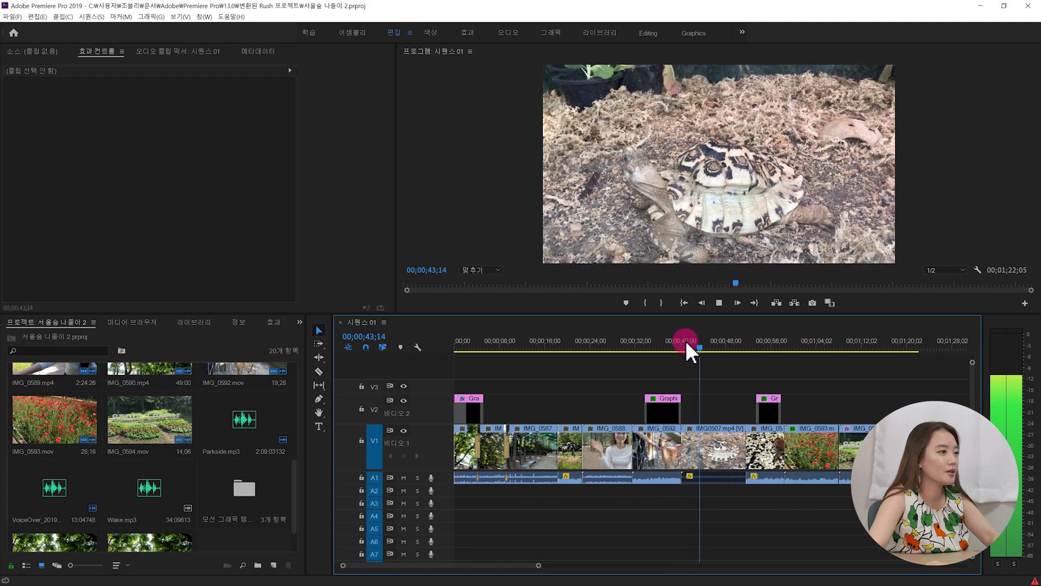
{"action": "key", "text": "space"}
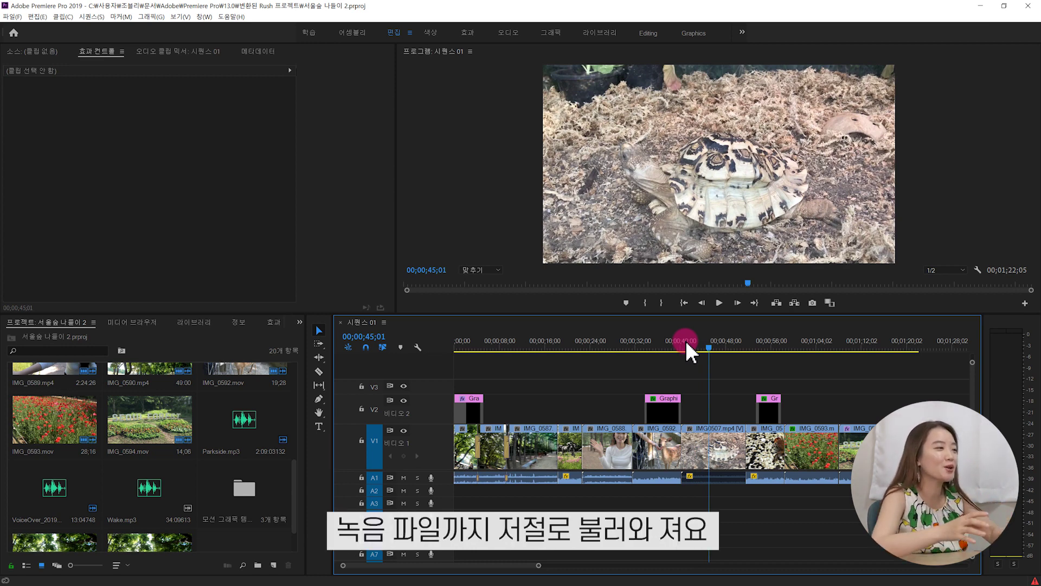
{"action": "key", "text": "space"}
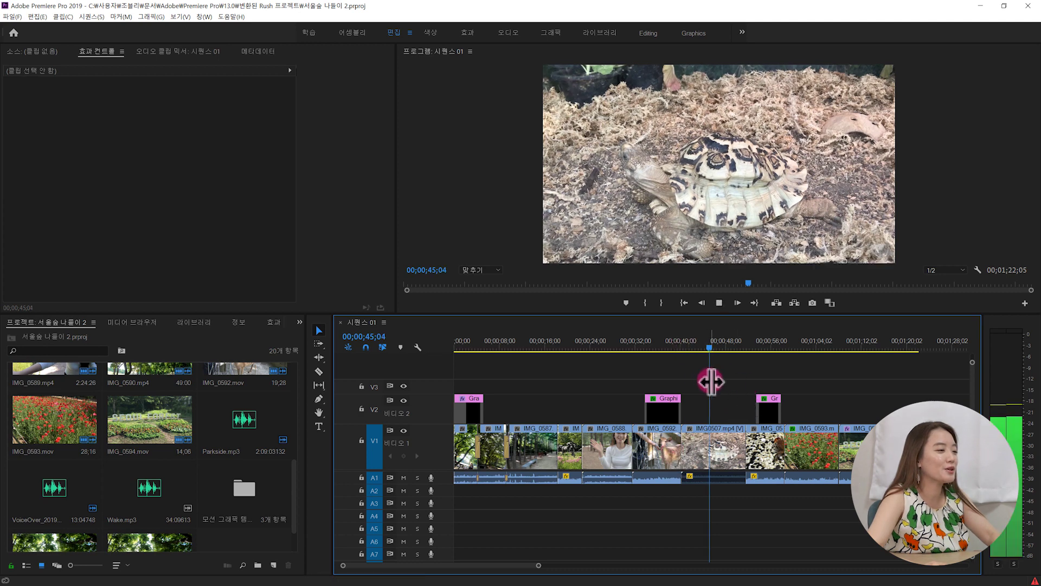
{"action": "left_click", "coordinate": [721, 379]}
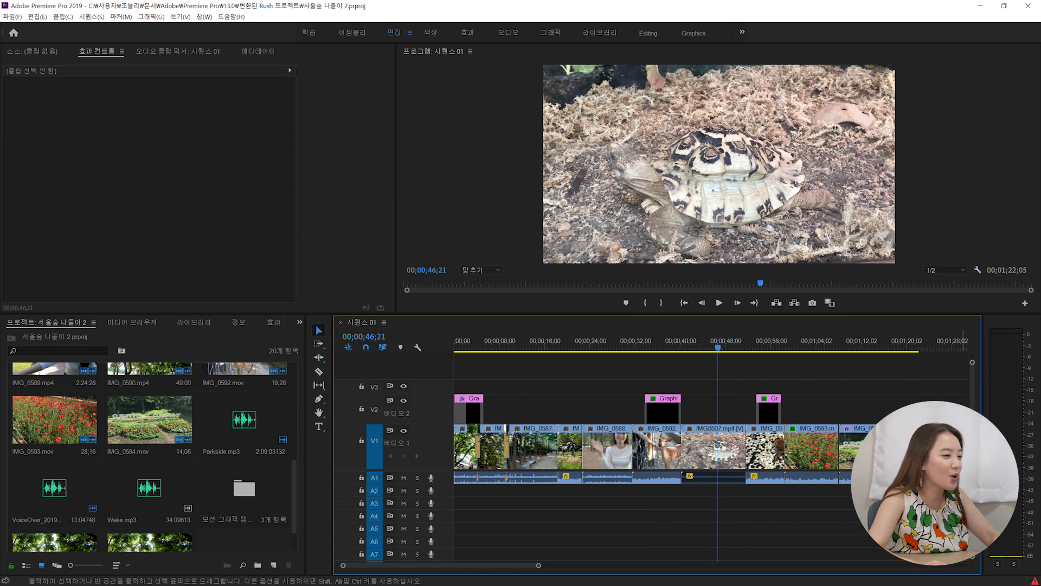
Scroll down to the music on A33 and voice-over on A34, then back up to A1
{"action": "left_click_drag", "start_coordinate": [974, 483], "coordinate": [974, 486]}
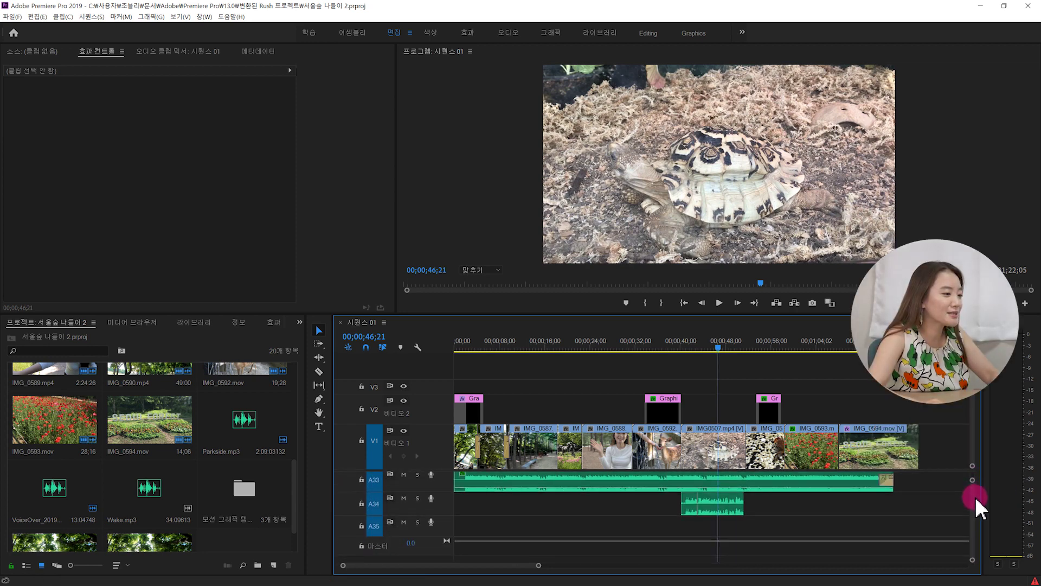
{"action": "left_click_drag", "start_coordinate": [974, 486], "coordinate": [975, 490]}
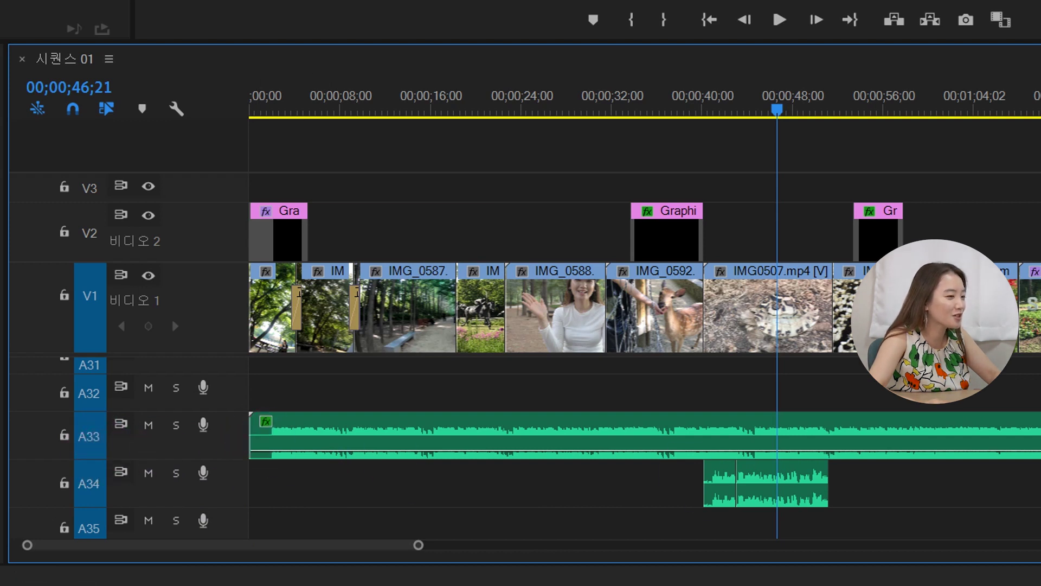
{"action": "scroll", "coordinate": [329, 482], "scroll_direction": "up", "scroll_amount": 10}
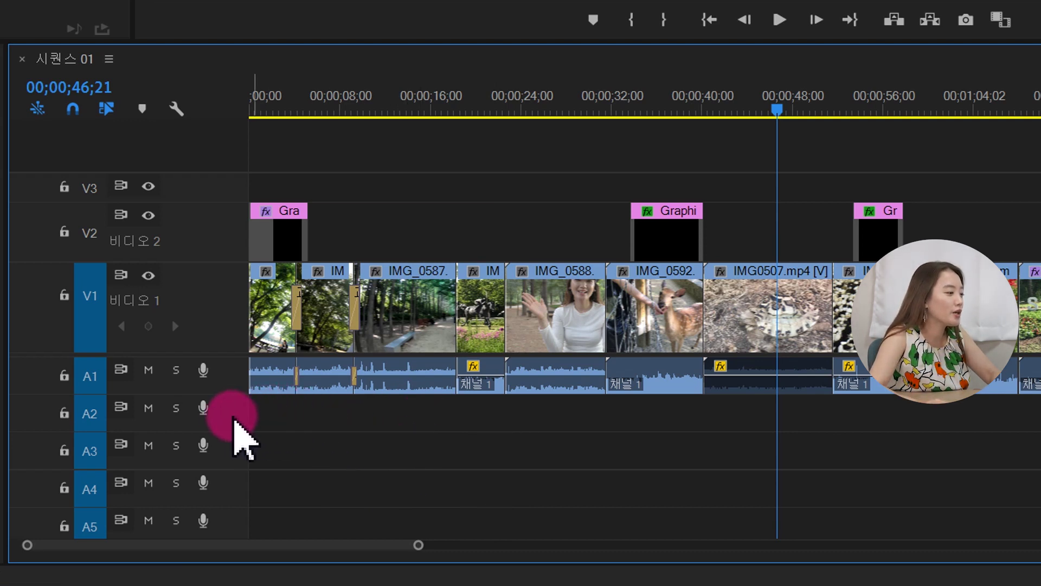
{"action": "right_click", "coordinate": [225, 416]}
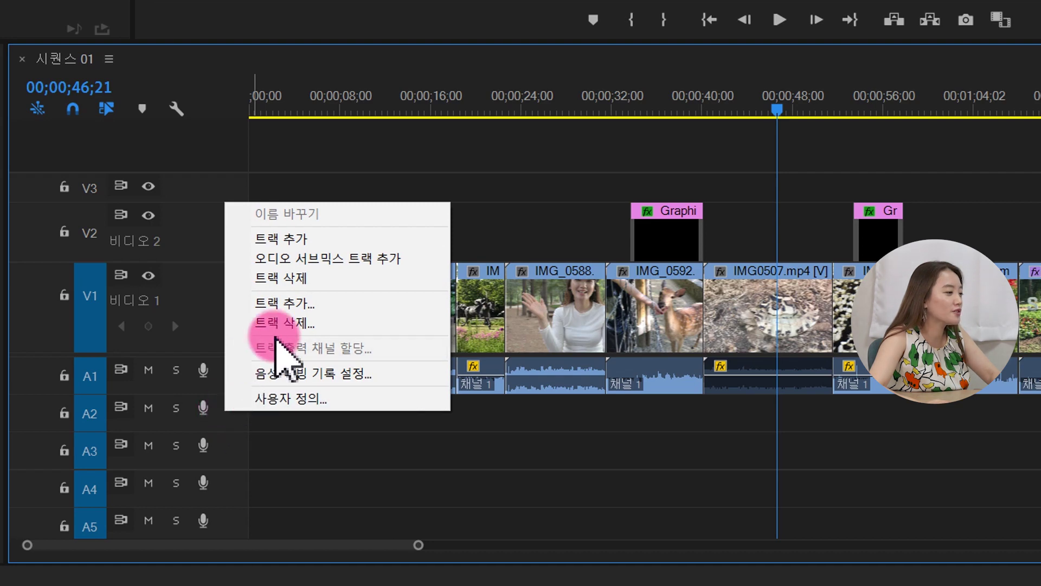
Delete all empty audio tracks using 트랙 삭제 with 모든 빈 트랙
{"action": "left_click", "coordinate": [287, 324]}
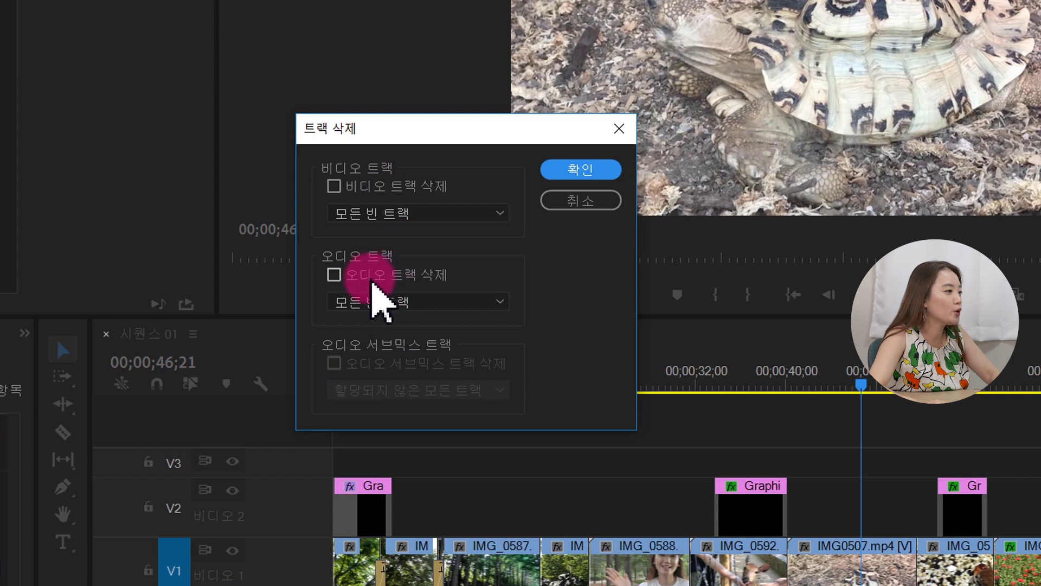
{"action": "left_click", "coordinate": [333, 276]}
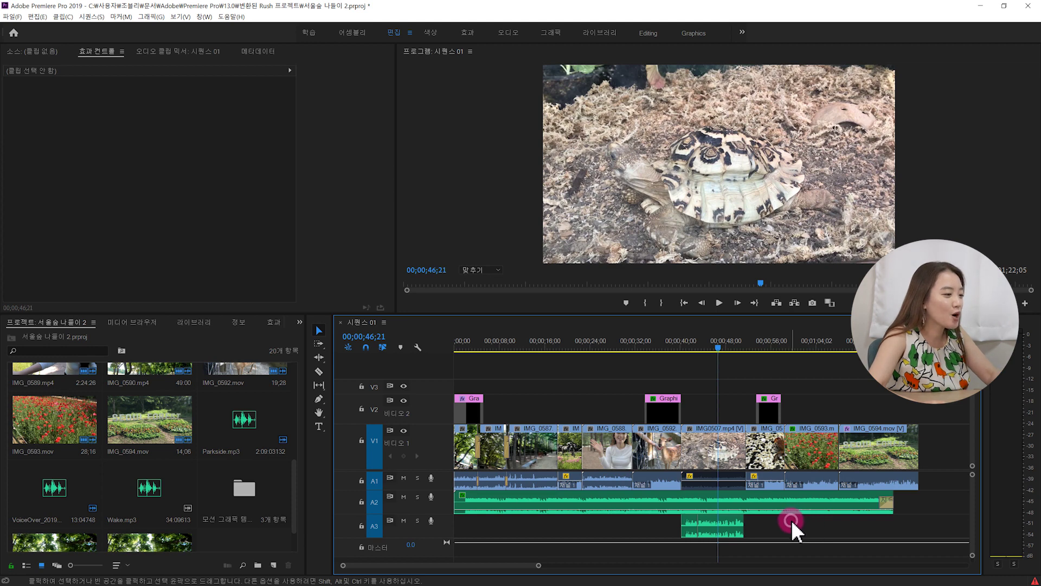
Inspect the Parkside.mp3 music and VoiceOver clips, moving the playhead to about 43 seconds
{"action": "left_click", "coordinate": [757, 500]}
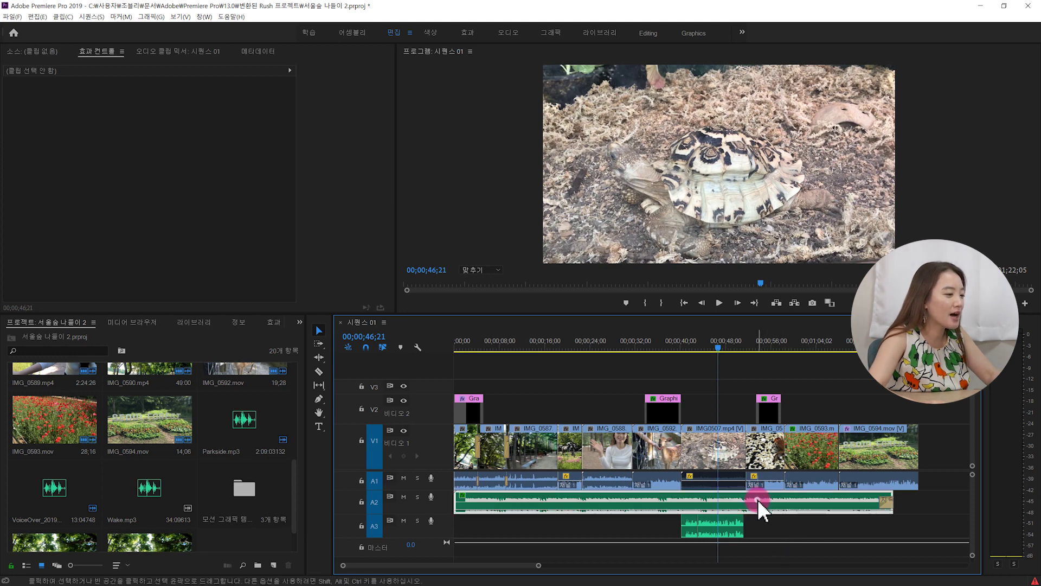
{"action": "left_click", "coordinate": [731, 523]}
{"action": "left_click", "coordinate": [690, 524]}
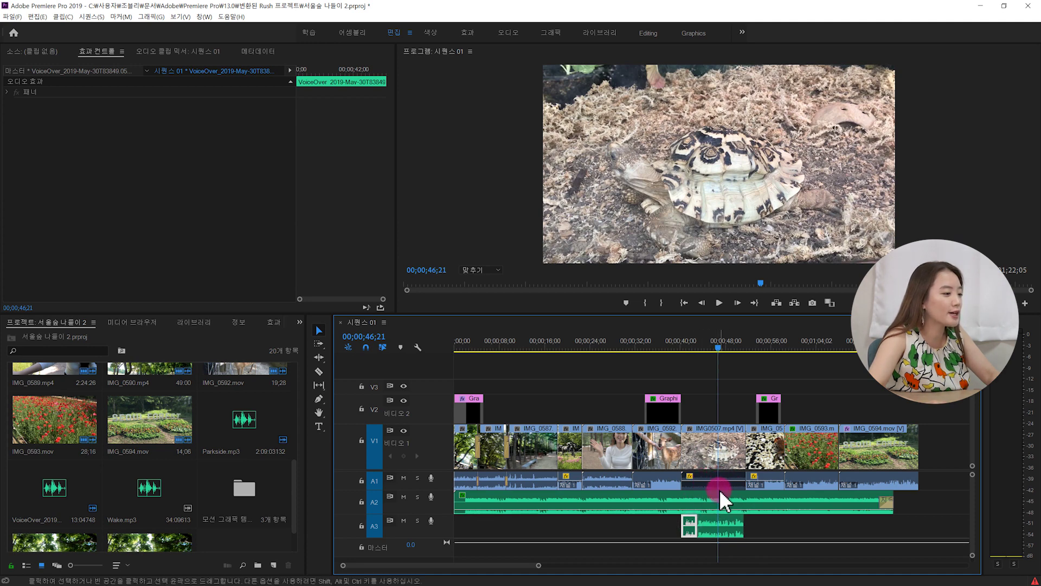
{"action": "left_click_drag", "start_coordinate": [715, 344], "coordinate": [668, 353]}
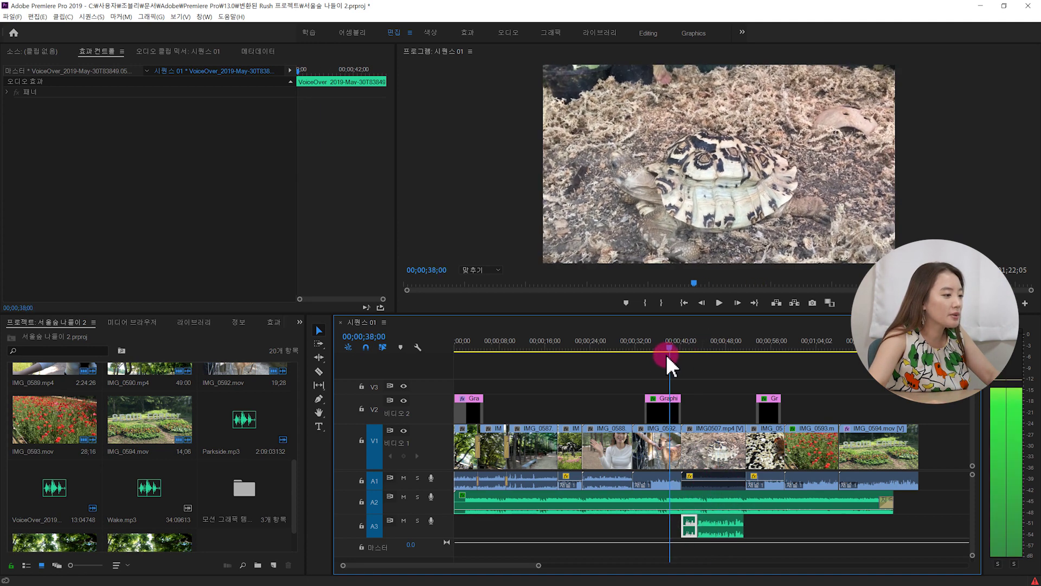
Check the IMG0507.mp4 tortoise clip's effects, then move the playhead to the rotated poppy clip
{"action": "left_click", "coordinate": [716, 478]}
{"action": "left_click", "coordinate": [758, 525]}
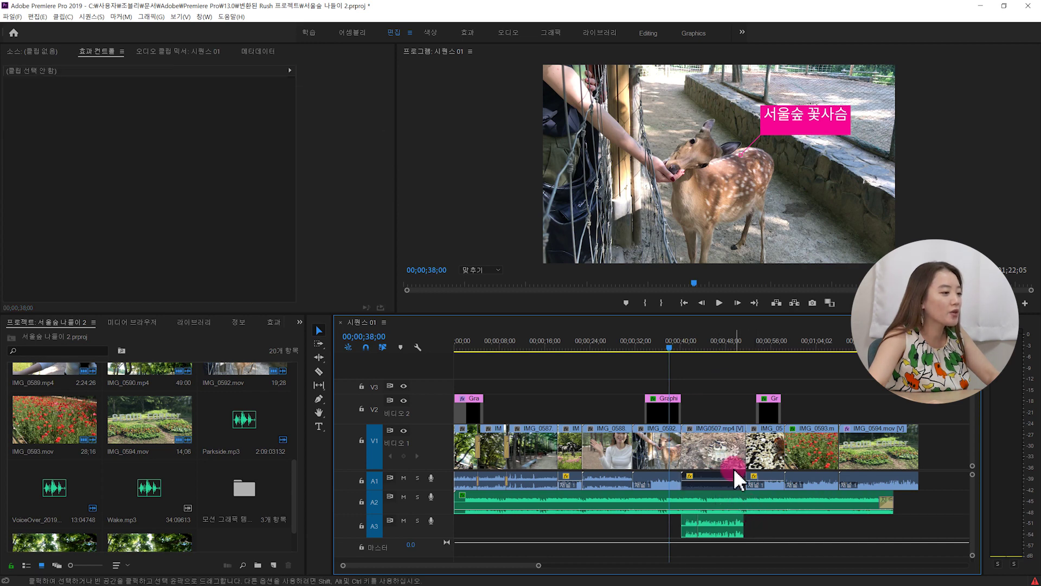
{"action": "left_click", "coordinate": [694, 345]}
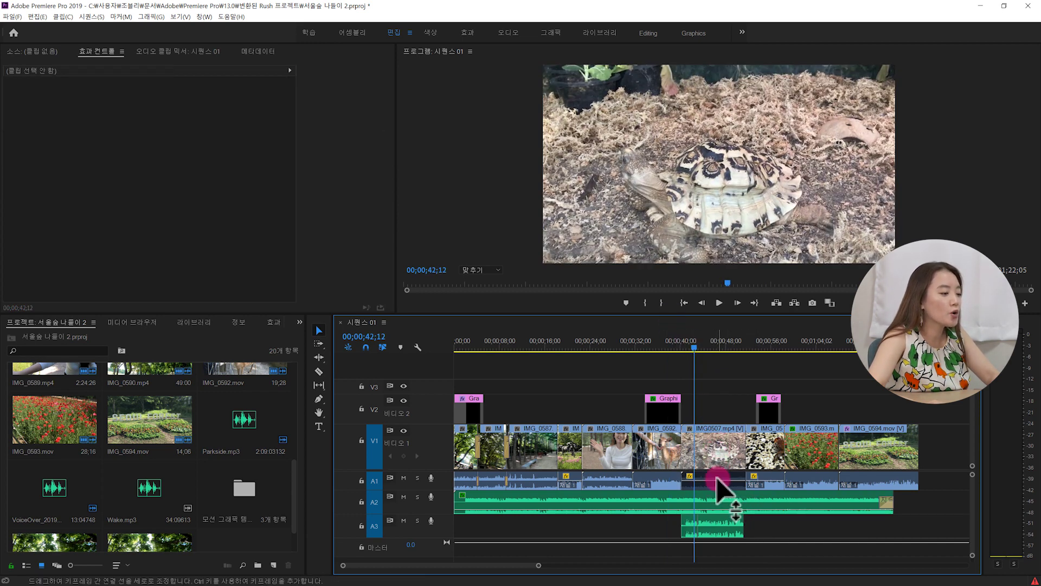
{"action": "left_click", "coordinate": [700, 467]}
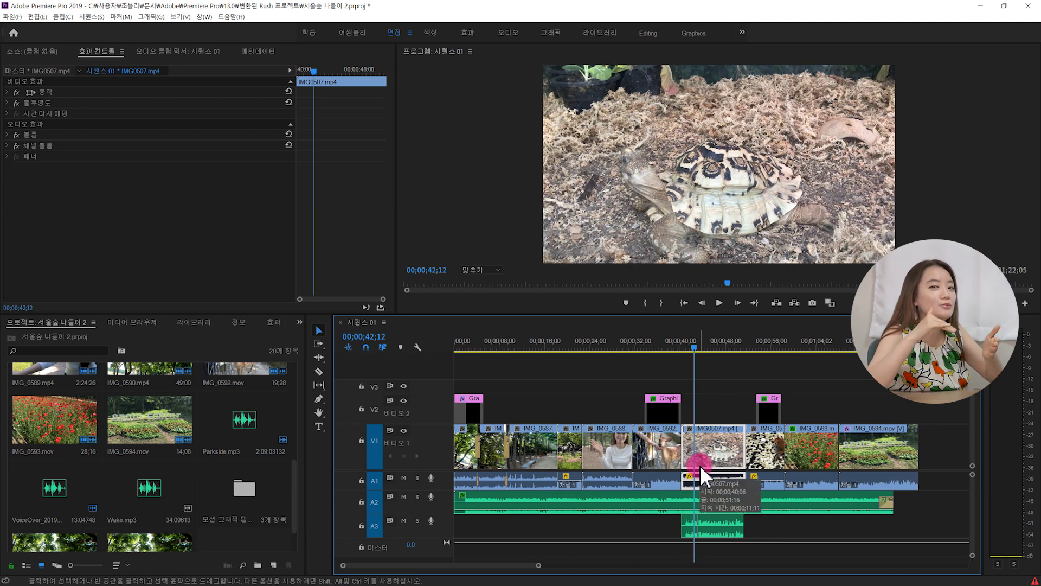
{"action": "left_click_drag", "start_coordinate": [698, 345], "coordinate": [676, 356]}
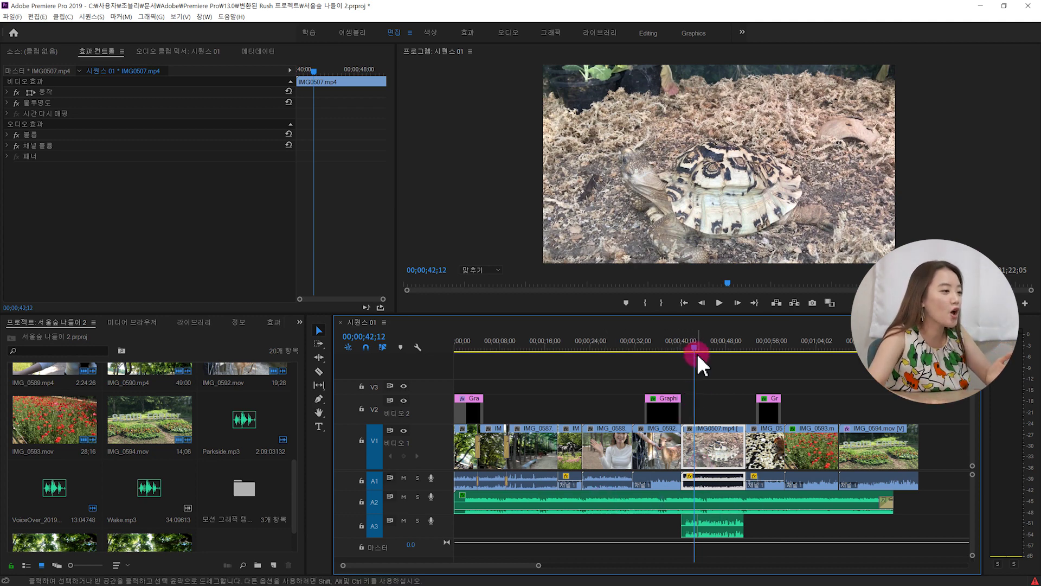
{"action": "left_click", "coordinate": [765, 497]}
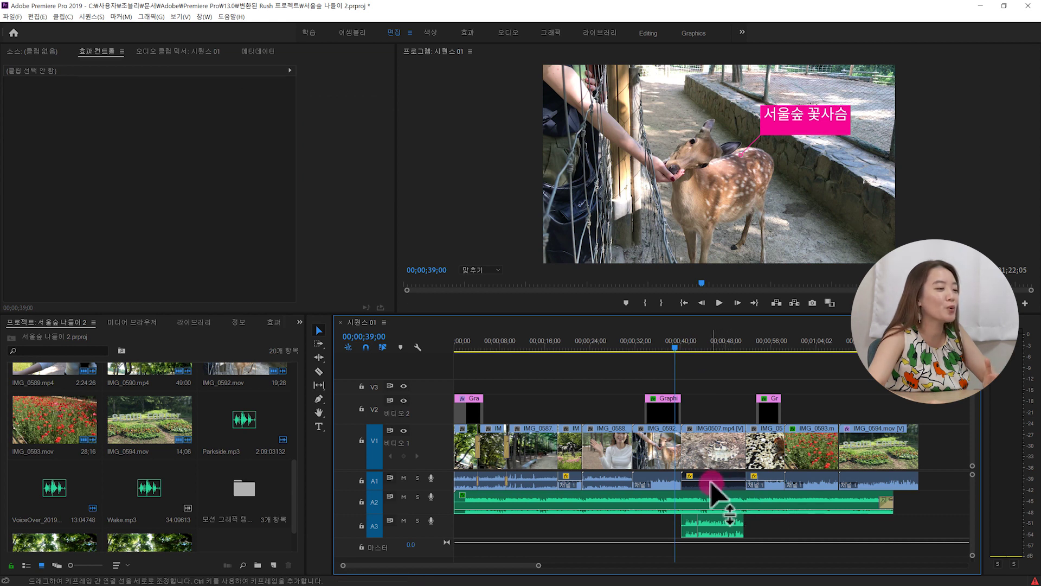
{"action": "left_click_drag", "start_coordinate": [697, 482], "coordinate": [701, 486]}
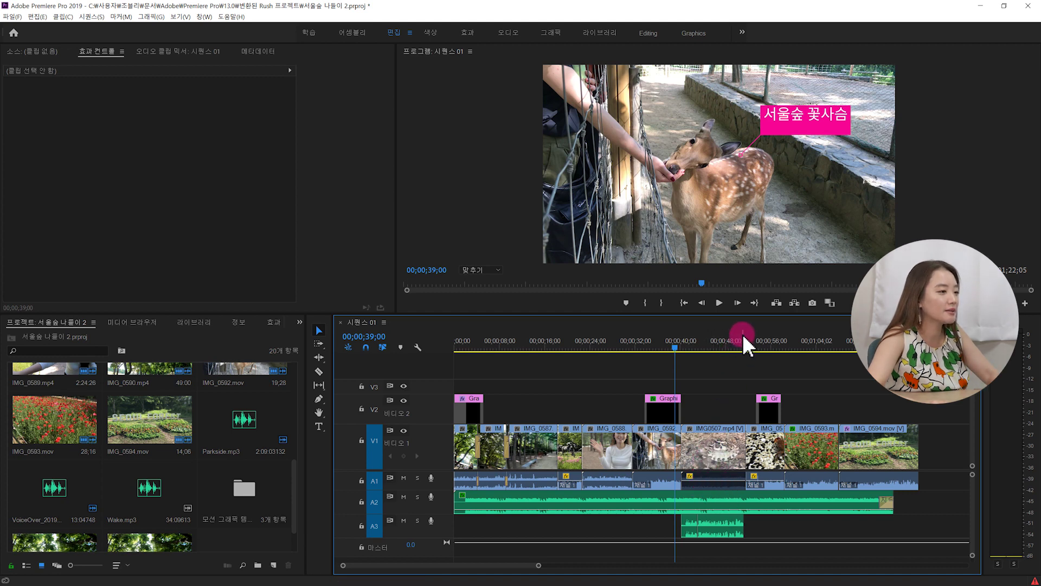
{"action": "left_click_drag", "start_coordinate": [744, 339], "coordinate": [794, 434]}
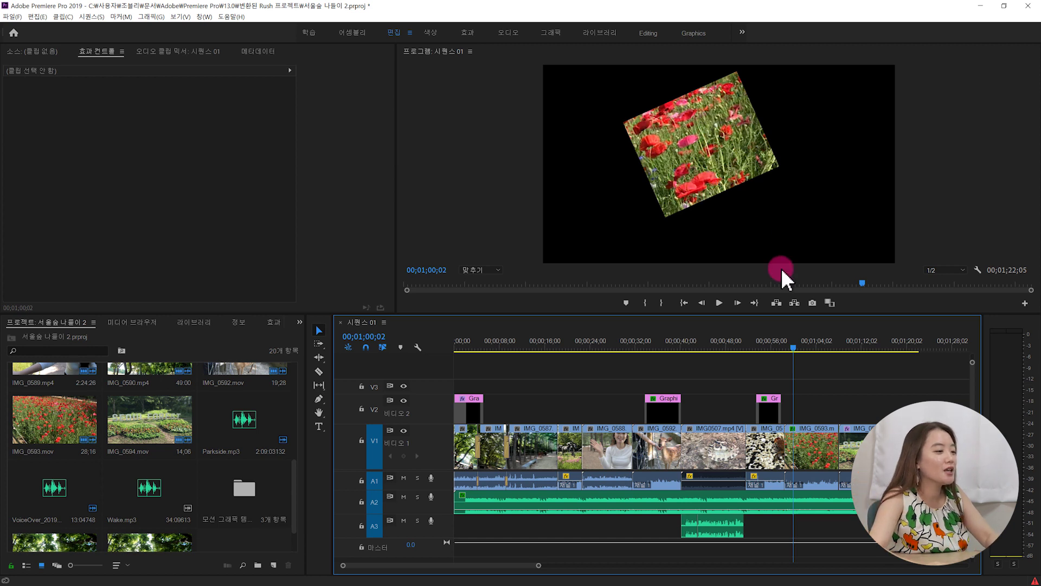
Select the IMG_0593 poppy clip on V1 and switch off its imported 자르기 (Crop) effect to show the uncropped field
{"action": "left_click", "coordinate": [807, 433]}
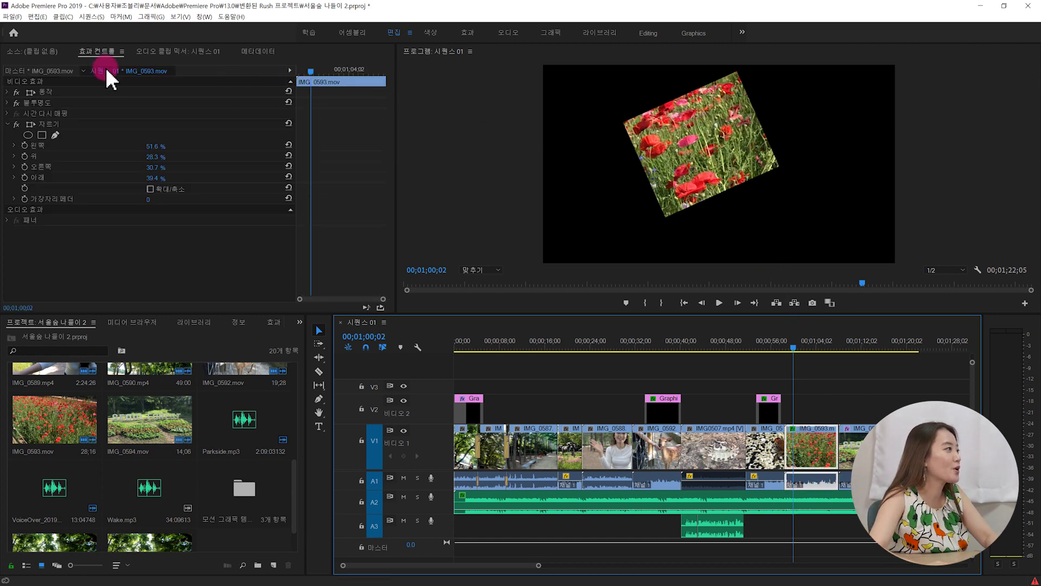
{"action": "left_click", "coordinate": [53, 125]}
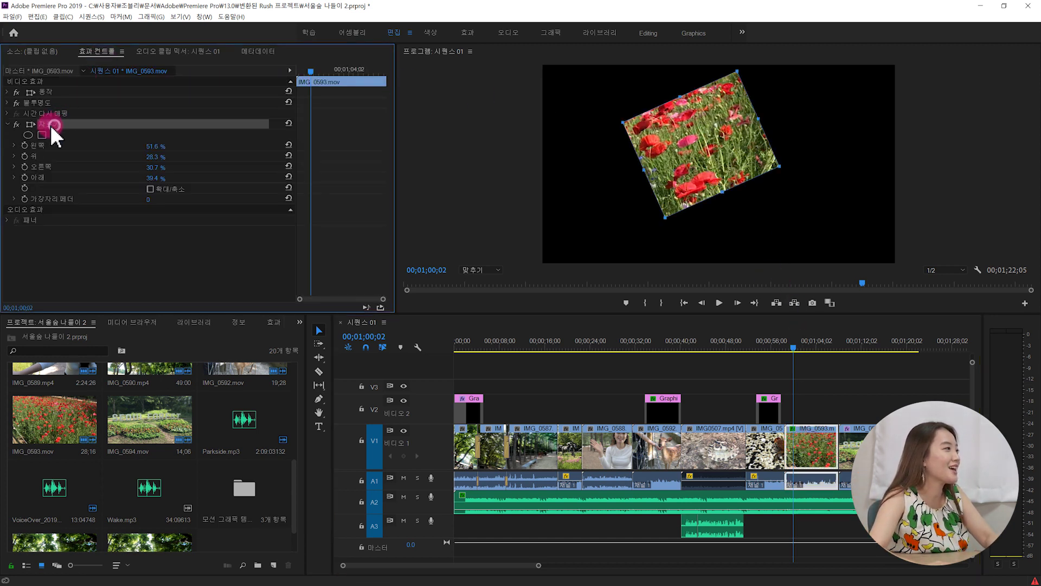
{"action": "left_click", "coordinate": [16, 124]}
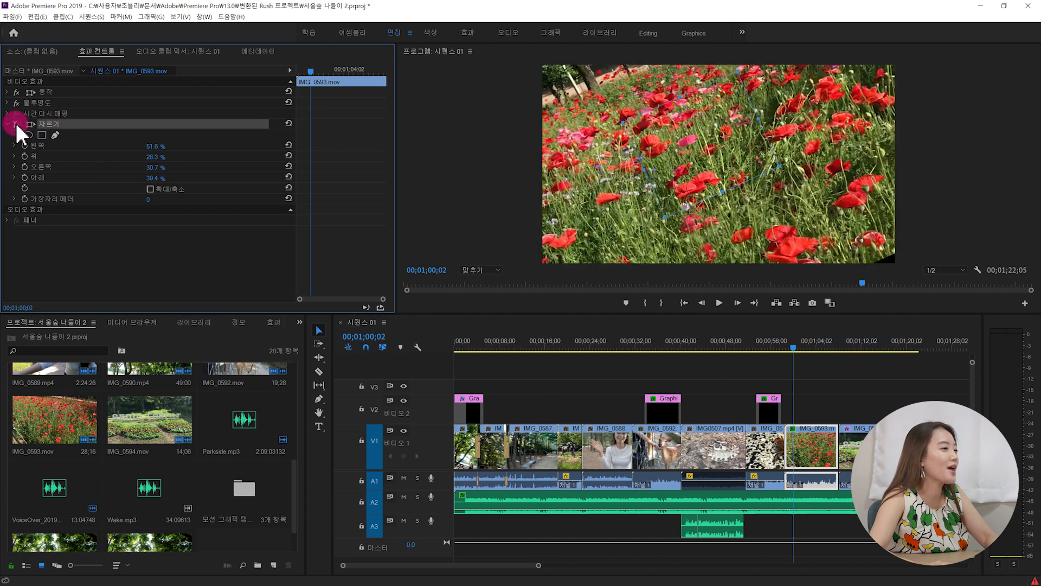
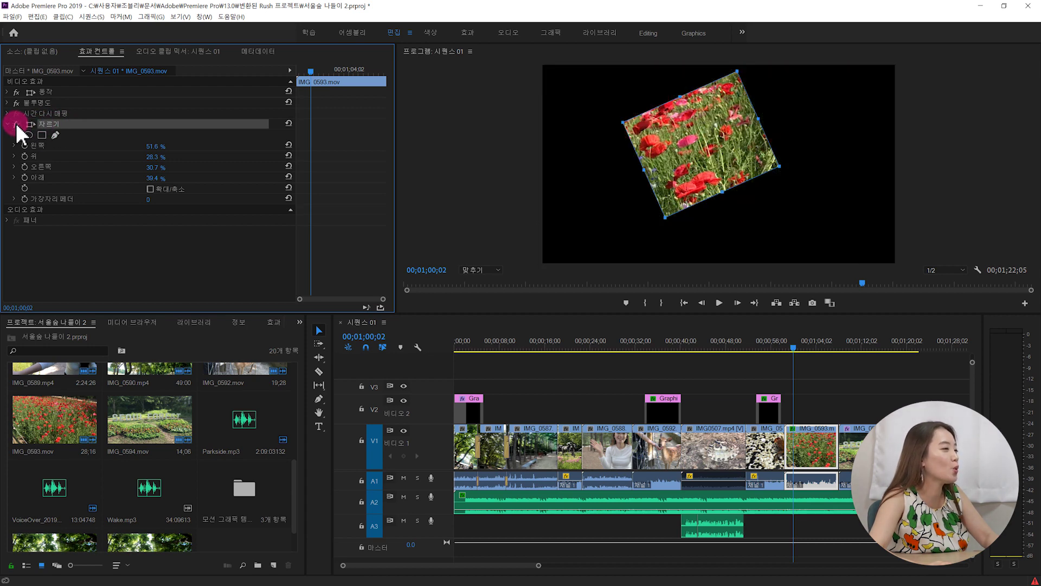
Compare the poppy clip with and without the crop, then reset its motion and crop
{"action": "left_click", "coordinate": [16, 126]}
{"action": "left_click", "coordinate": [17, 125]}
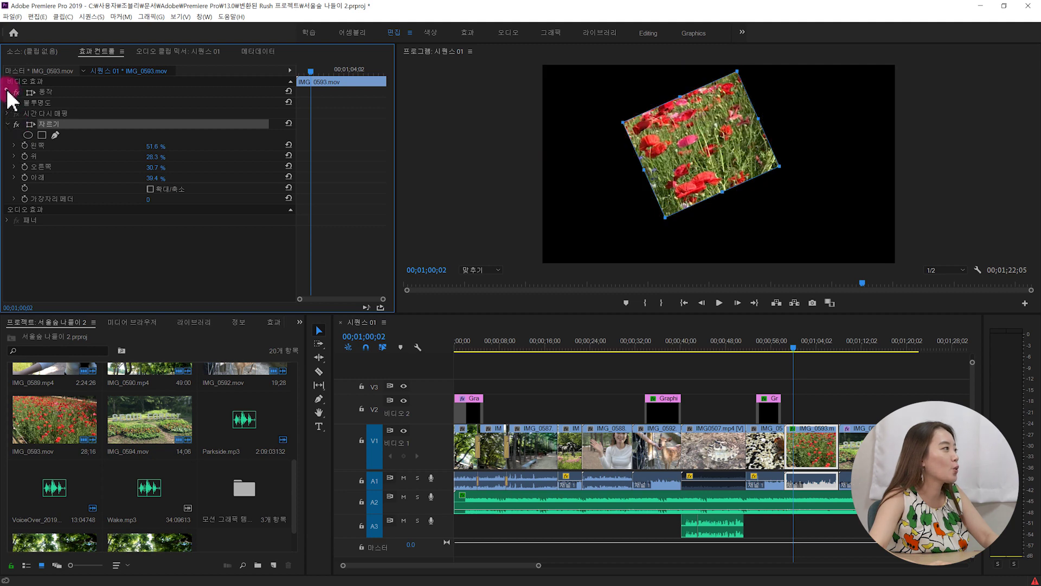
{"action": "left_click", "coordinate": [8, 92]}
{"action": "mouse_move", "coordinate": [155, 103]}
{"action": "left_mouse_down"}
{"action": "mouse_move", "coordinate": [190, 103]}
{"action": "mouse_move", "coordinate": [169, 103]}
{"action": "left_mouse_up"}
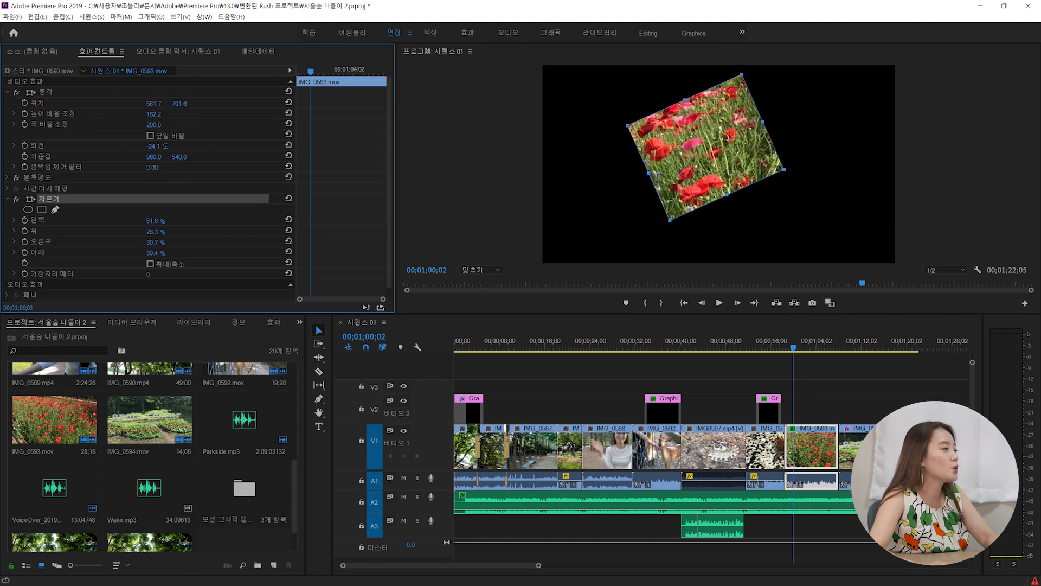
{"action": "left_click", "coordinate": [291, 91]}
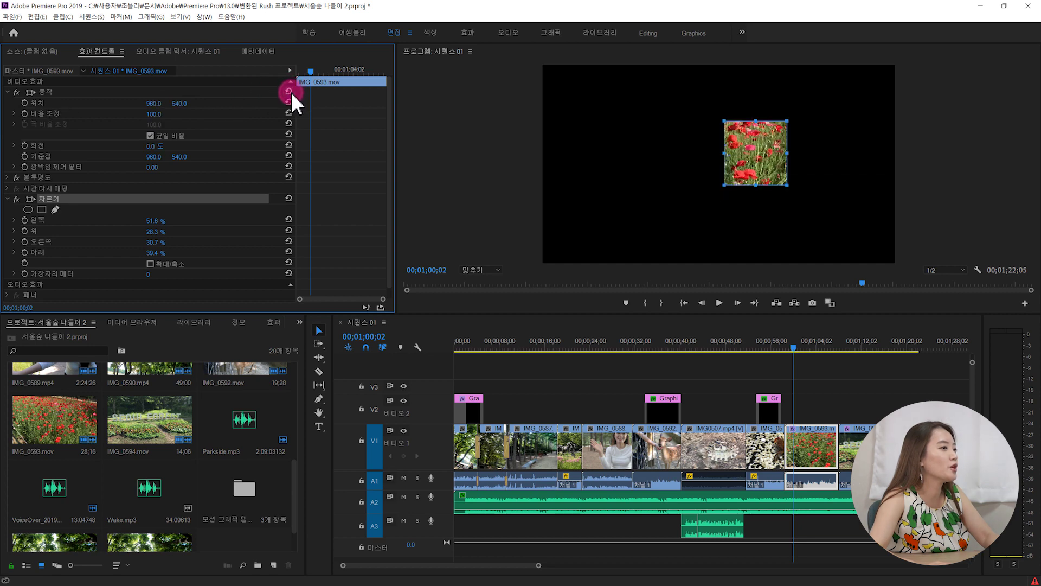
{"action": "left_click", "coordinate": [288, 199]}
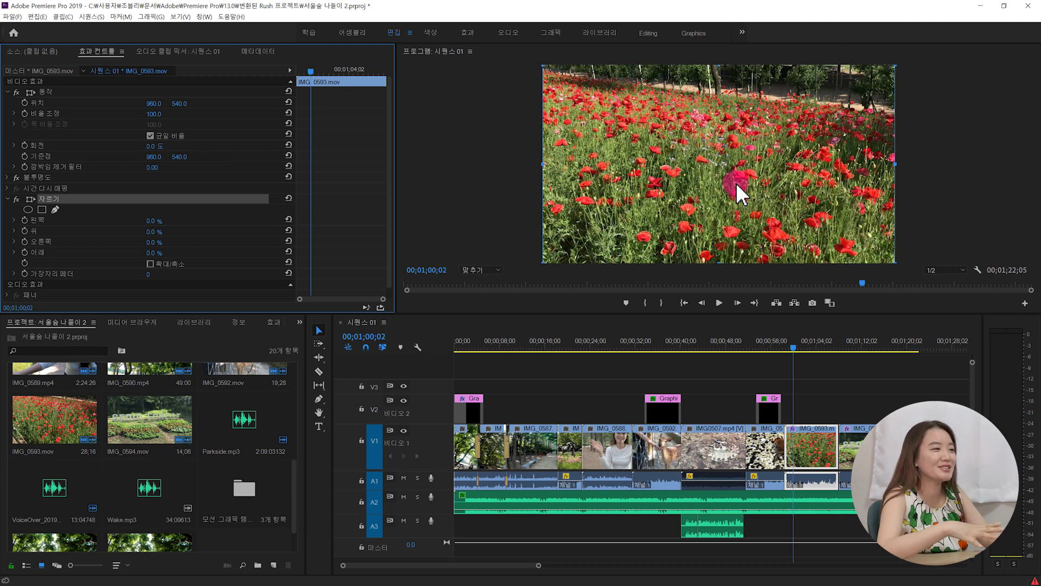
Move the playhead to the Seoul Forest clip at 00;01;10;20 and select IMG_0594
{"action": "left_click", "coordinate": [792, 349]}
{"action": "left_click_drag", "start_coordinate": [792, 349], "coordinate": [823, 352]}
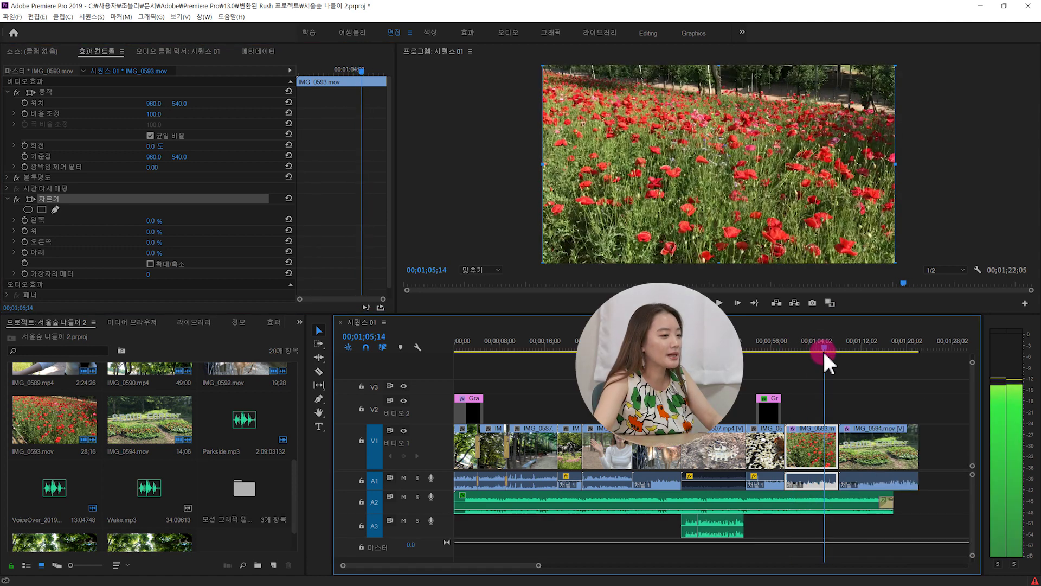
{"action": "left_click_drag", "start_coordinate": [823, 352], "coordinate": [853, 351]}
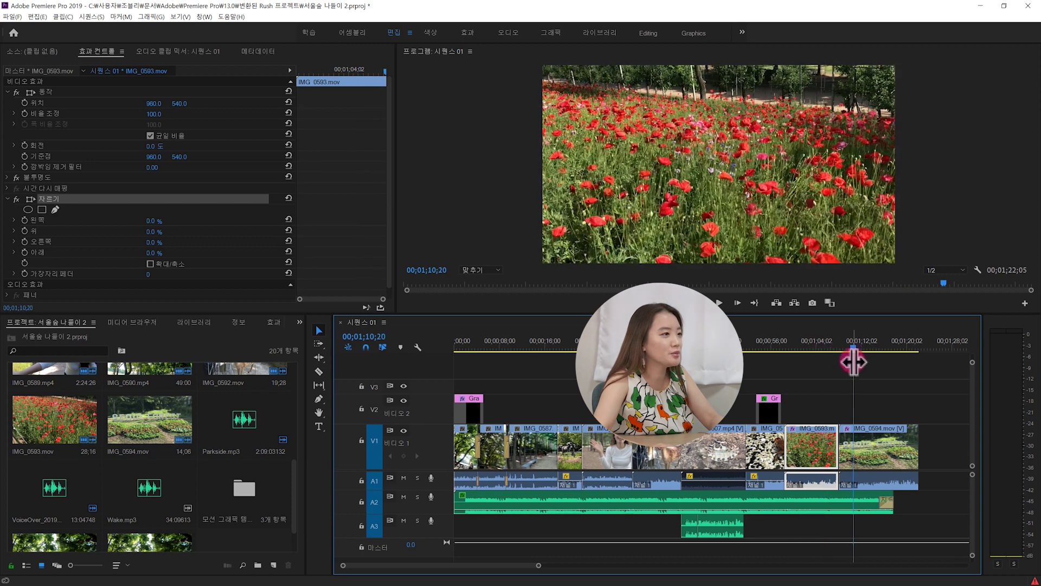
{"action": "left_click", "coordinate": [867, 448]}
{"action": "left_click", "coordinate": [706, 99]}
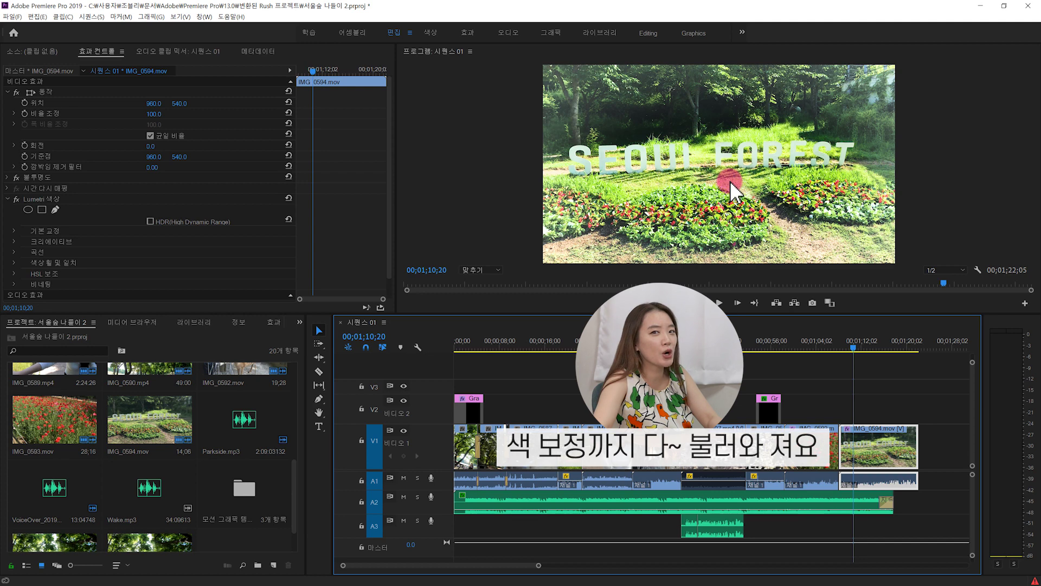
{"action": "left_click", "coordinate": [431, 32]}
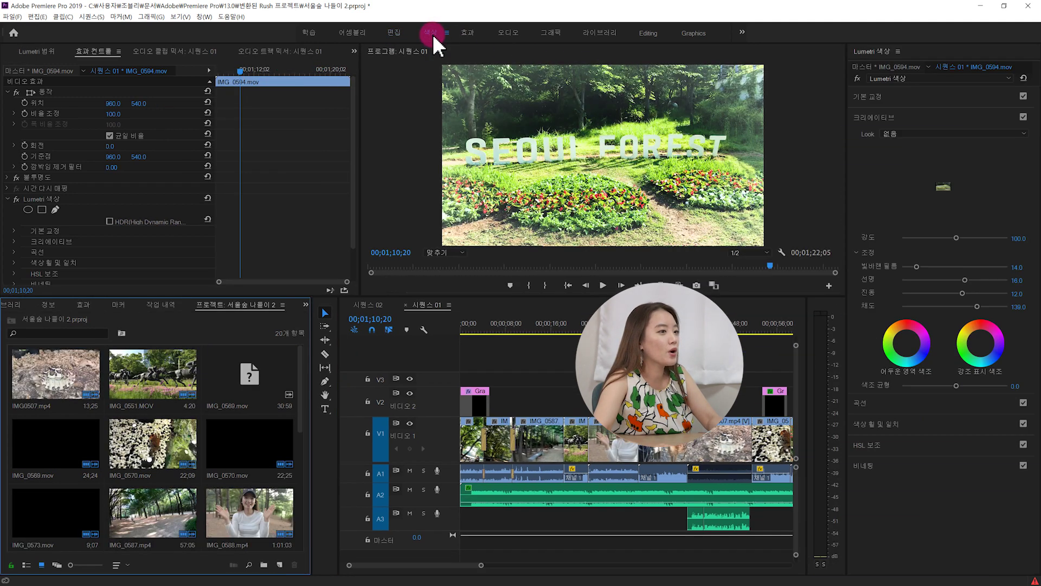
Lower the Seoul Forest clip's exposure and contrast and reduce its vignette amount
{"action": "left_click", "coordinate": [871, 98]}
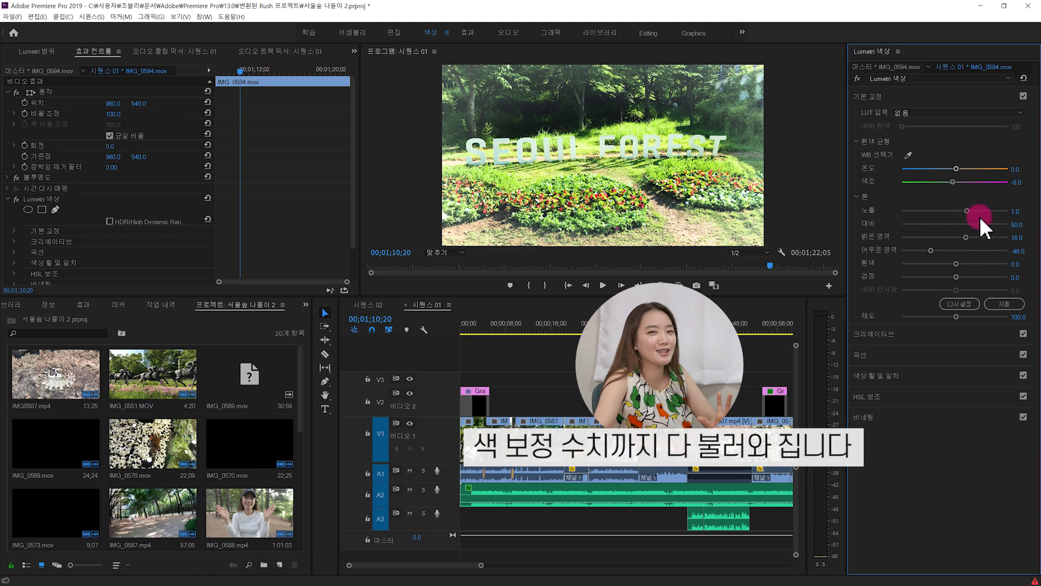
{"action": "mouse_move", "coordinate": [967, 210]}
{"action": "left_mouse_down"}
{"action": "mouse_move", "coordinate": [954, 210]}
{"action": "mouse_move", "coordinate": [964, 224]}
{"action": "mouse_move", "coordinate": [950, 251]}
{"action": "left_mouse_up"}
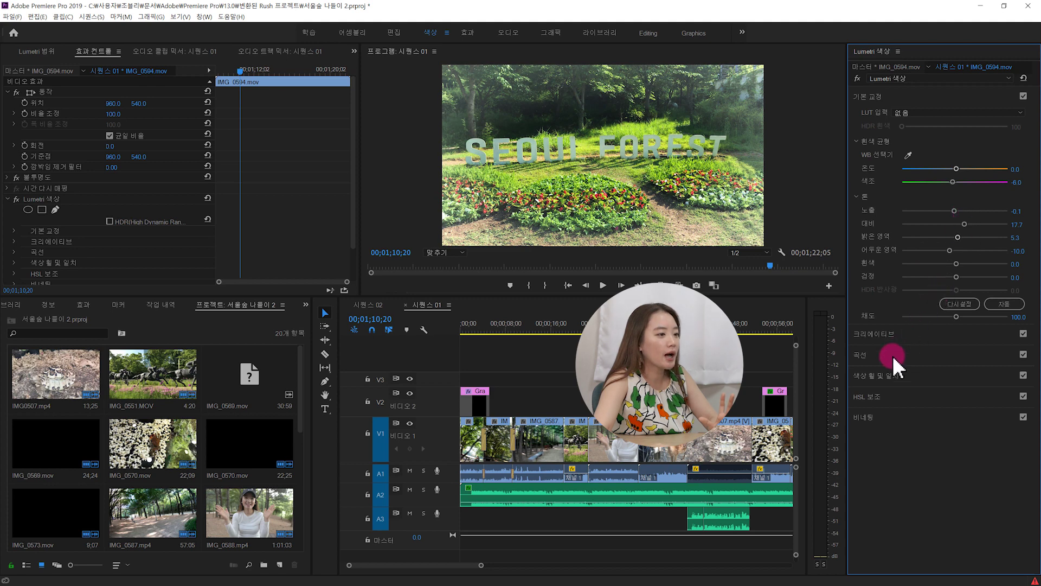
{"action": "left_click", "coordinate": [867, 415]}
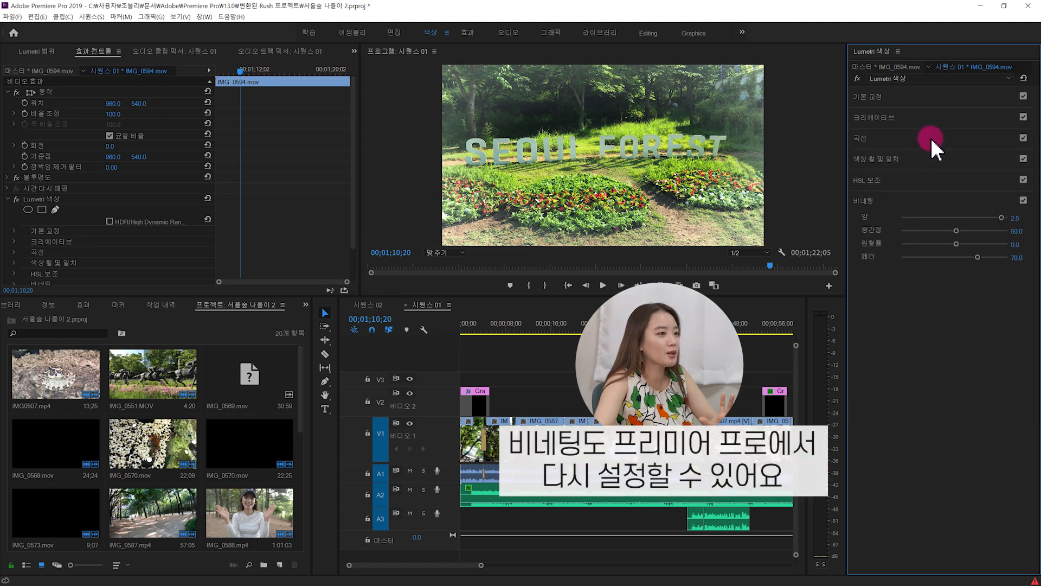
{"action": "left_click_drag", "start_coordinate": [1001, 224], "coordinate": [970, 230]}
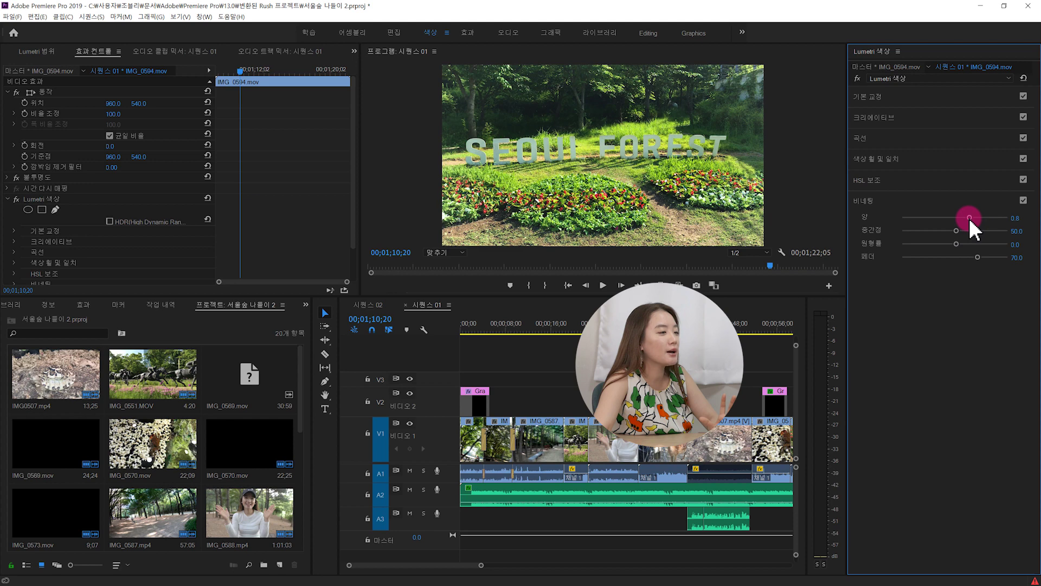
Reset the vignette to 0.0 amount and 50.0 feather, then reset the Lumetri colour adjustments
{"action": "double_click", "coordinate": [969, 218]}
{"action": "double_click", "coordinate": [975, 256]}
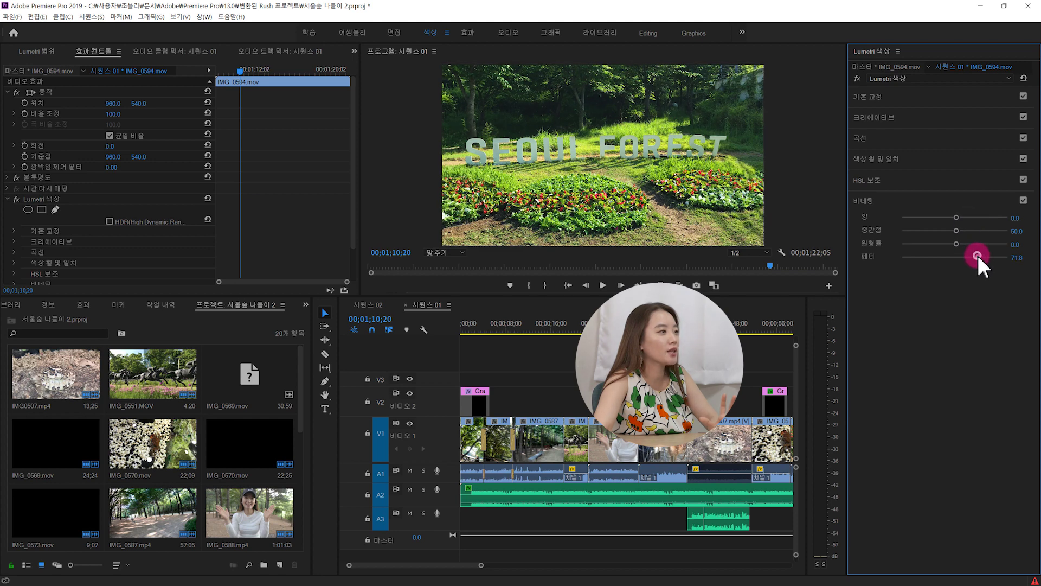
{"action": "left_click", "coordinate": [1024, 78]}
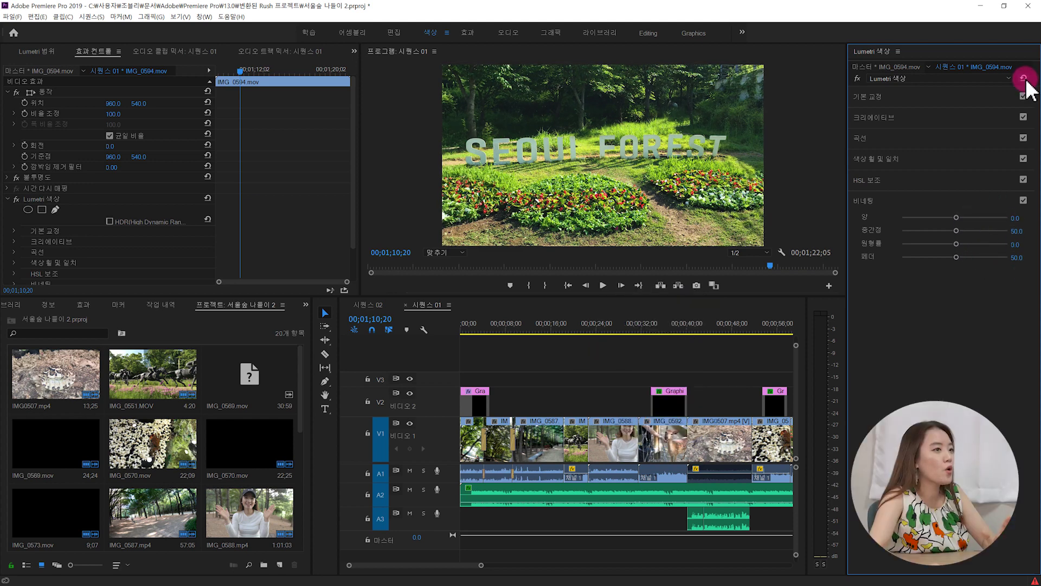
{"action": "left_click", "coordinate": [873, 96]}
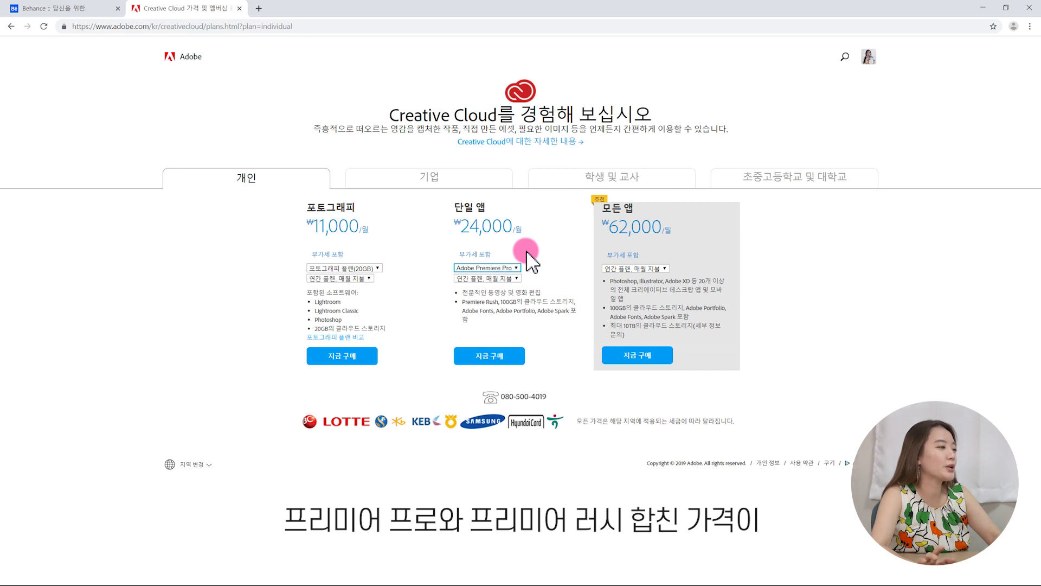
Highlight the ₩24,000 and ₩62,000 prices, then the ₩23,100 student all-apps price
{"action": "left_click_drag", "start_coordinate": [461, 228], "coordinate": [509, 227]}
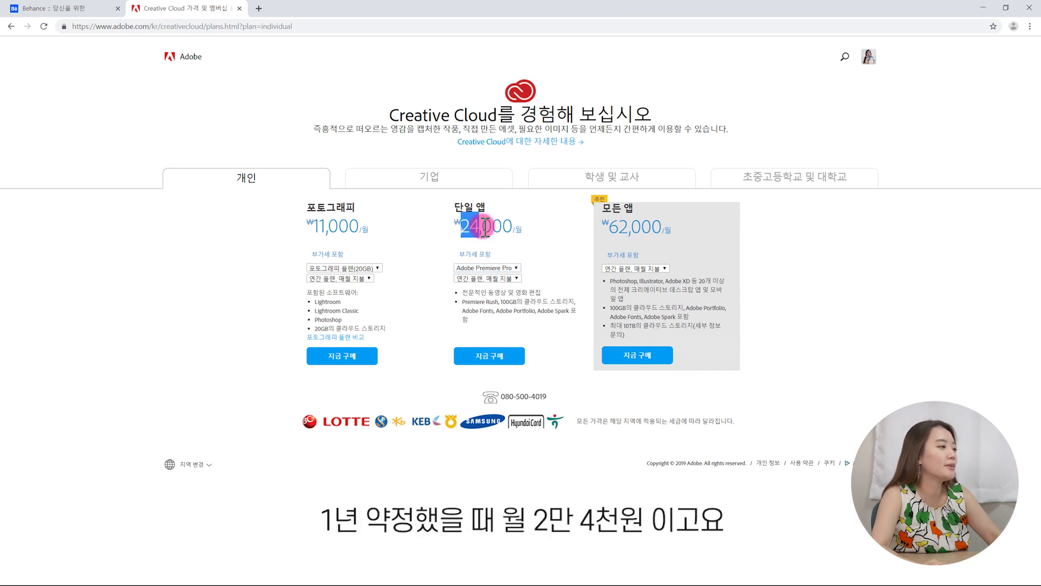
{"action": "left_click", "coordinate": [525, 240]}
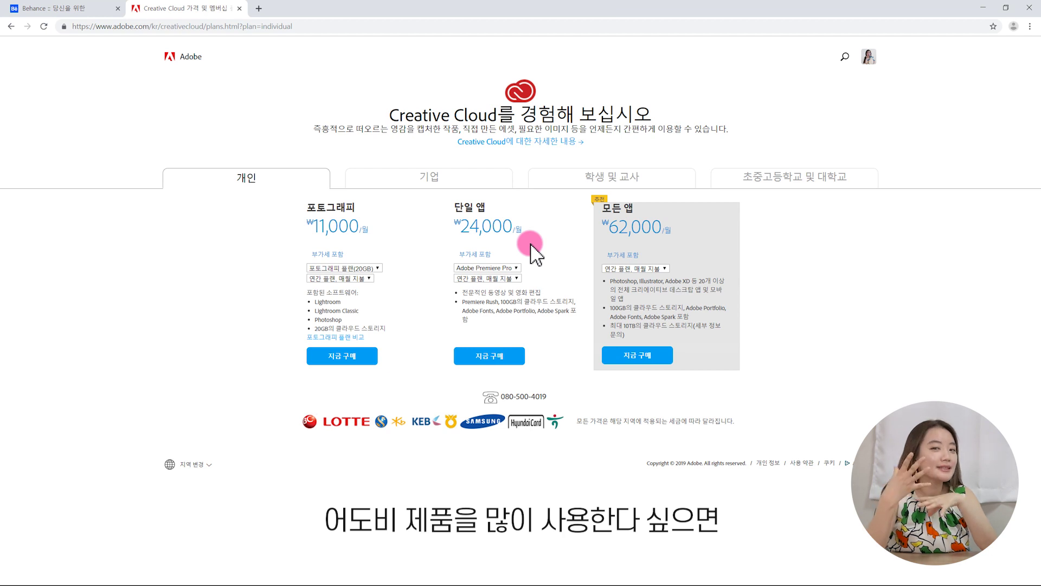
{"action": "left_click_drag", "start_coordinate": [608, 229], "coordinate": [657, 223]}
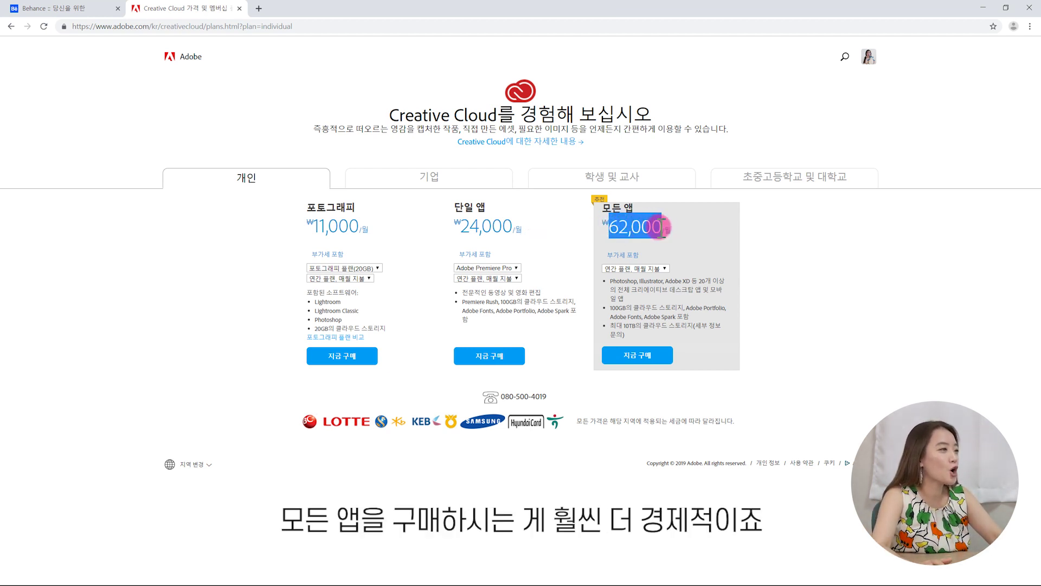
{"action": "left_click", "coordinate": [565, 220]}
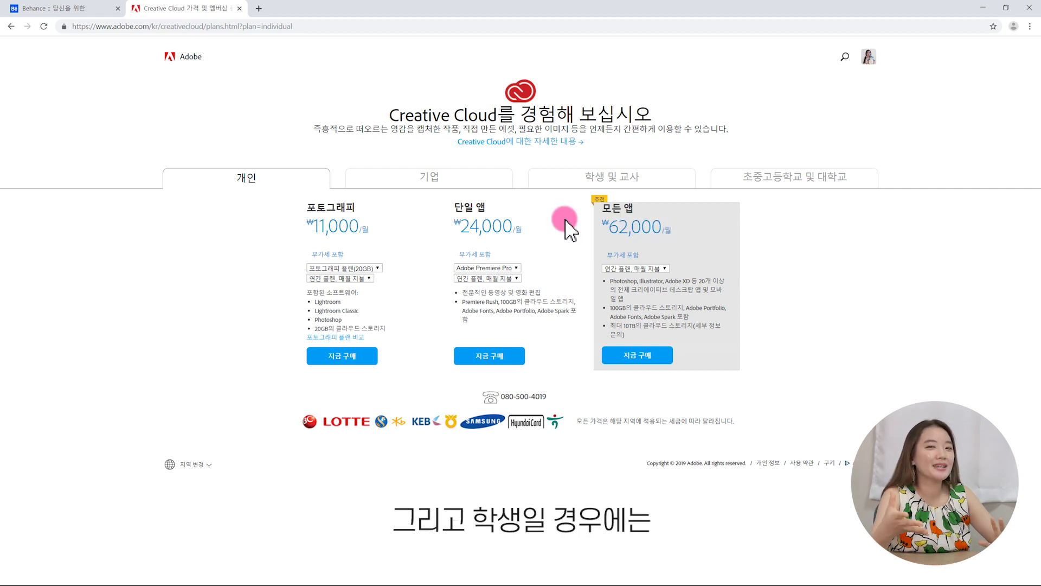
{"action": "left_click", "coordinate": [569, 182]}
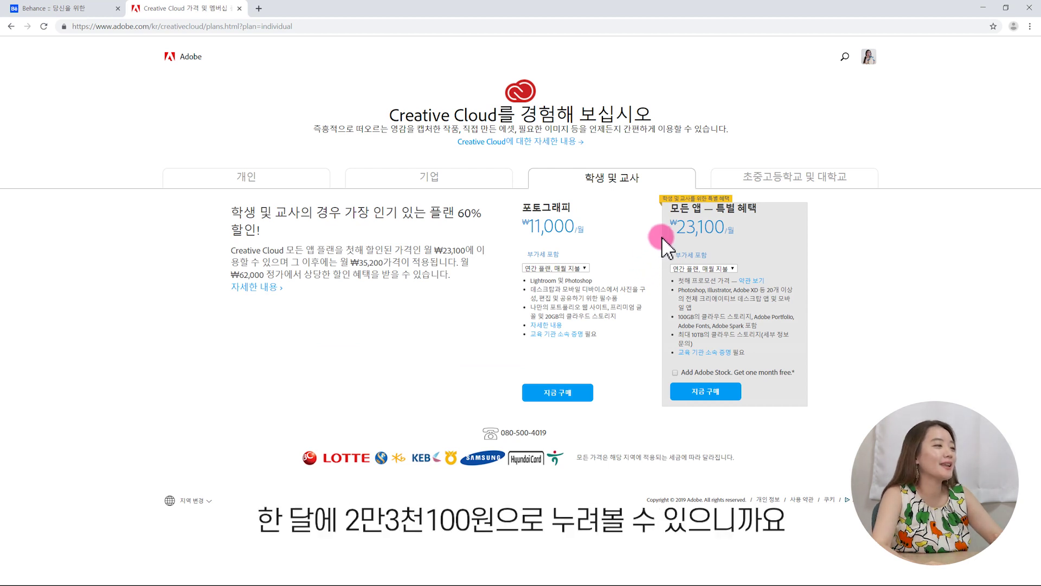
{"action": "double_click", "coordinate": [708, 230]}
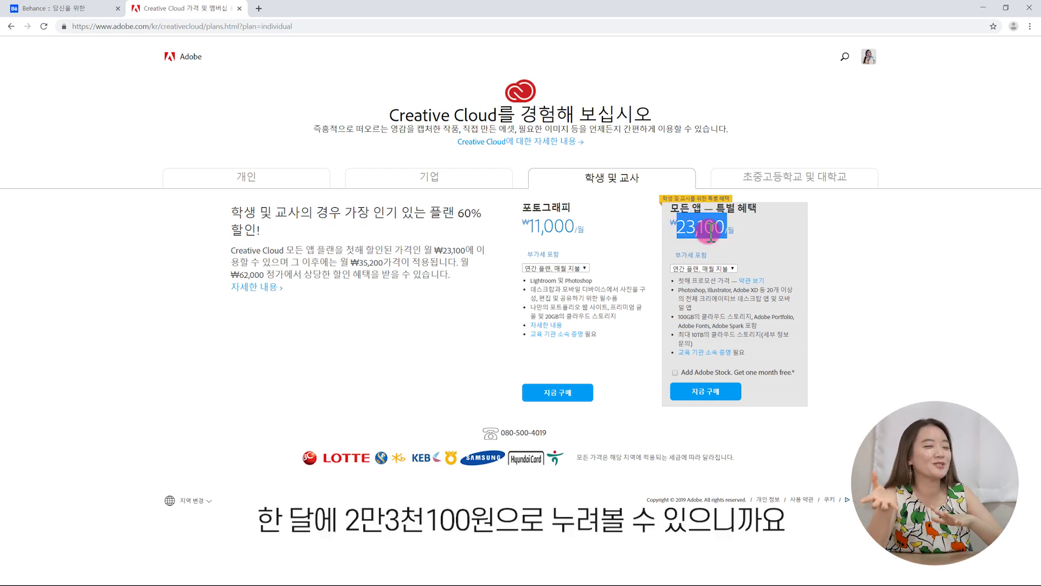